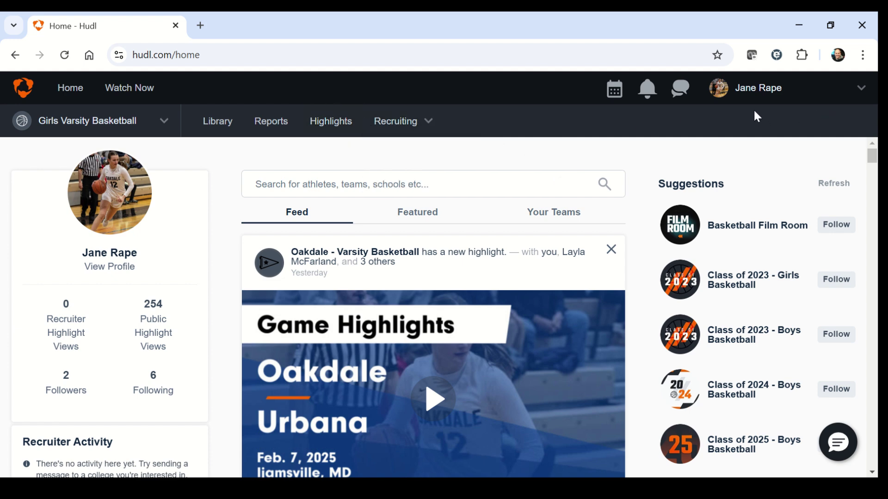
Go from the home feed to the player's profile Highlights tab listing her highlight videos.
{"action": "mouse_move", "coordinate": [756, 105]}
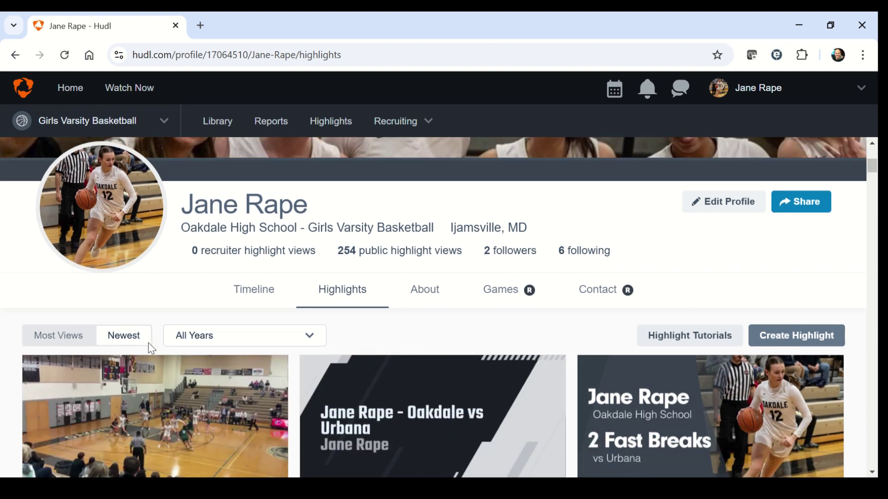
Open the 0:40 'Tuscarora High School' highlight in the highlight editor.
{"action": "scroll", "coordinate": [148, 342], "scroll_direction": "down", "scroll_amount": 3}
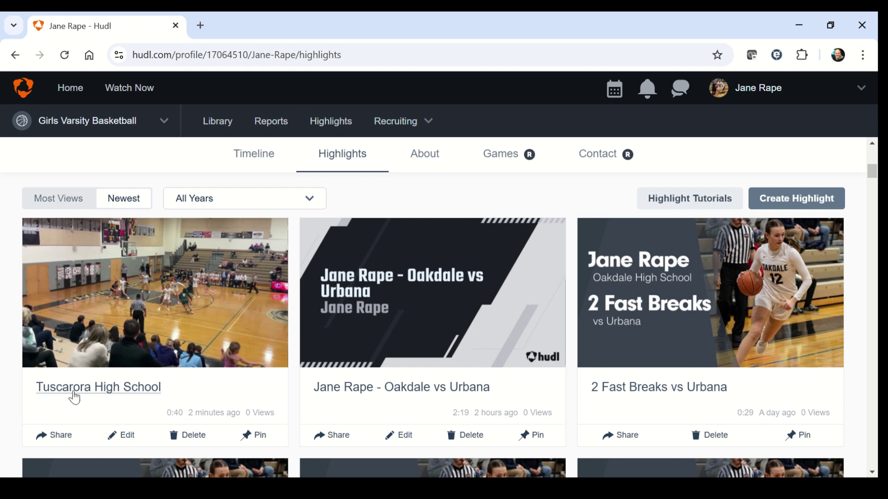
{"action": "scroll", "coordinate": [132, 408], "scroll_direction": "down", "scroll_amount": 1}
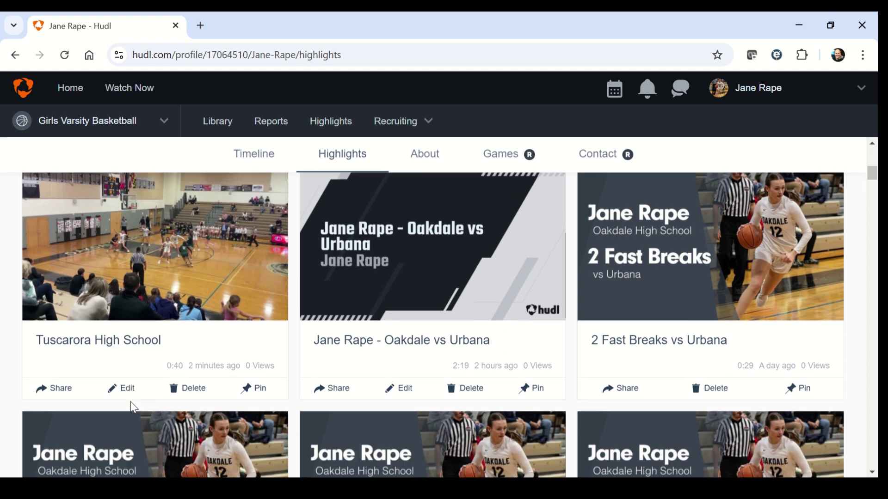
{"action": "scroll", "coordinate": [156, 233], "scroll_direction": "up", "scroll_amount": 2}
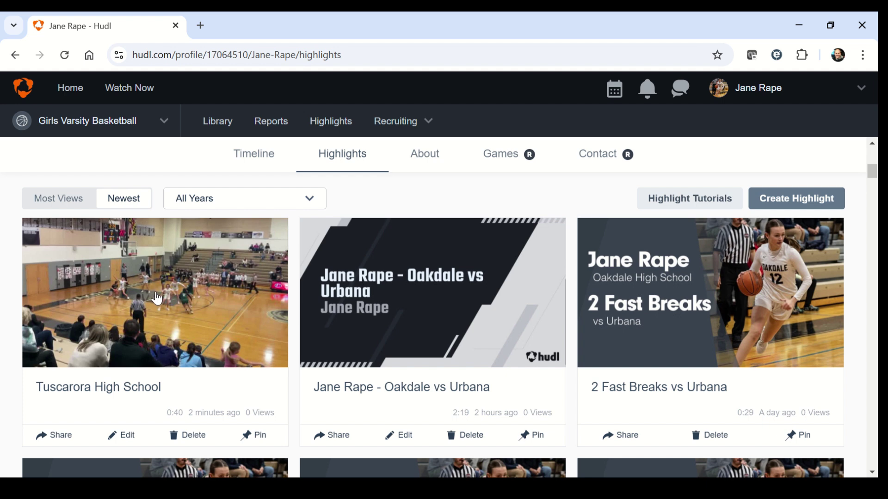
{"action": "scroll", "coordinate": [157, 298], "scroll_direction": "down", "scroll_amount": 2}
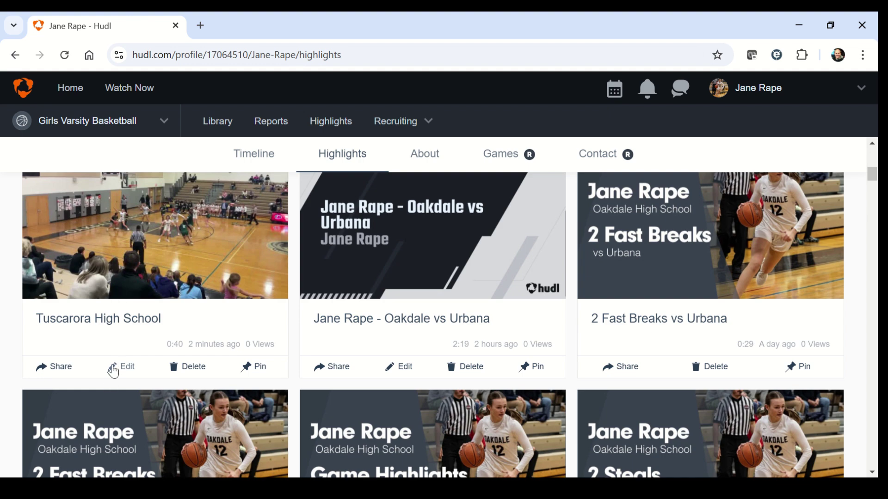
{"action": "left_click", "coordinate": [126, 367]}
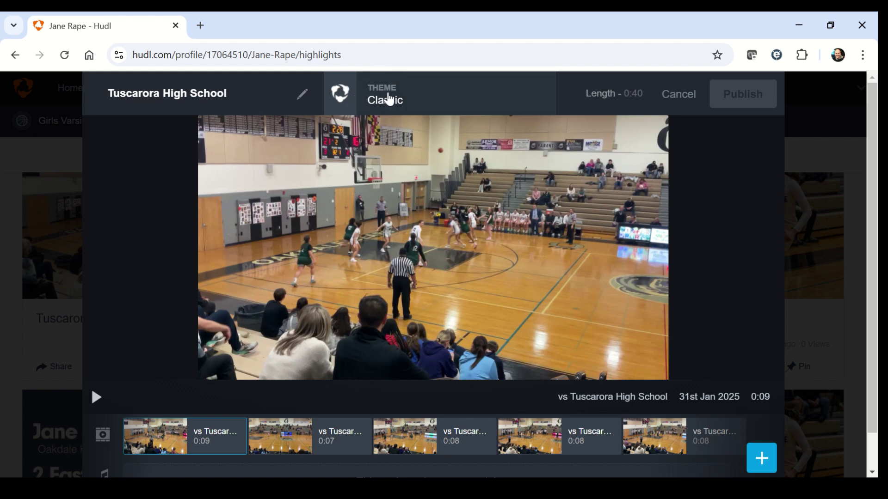
Switch the Tuscarora reel's theme from Classic to Hudl Silver.
{"action": "left_click", "coordinate": [389, 98]}
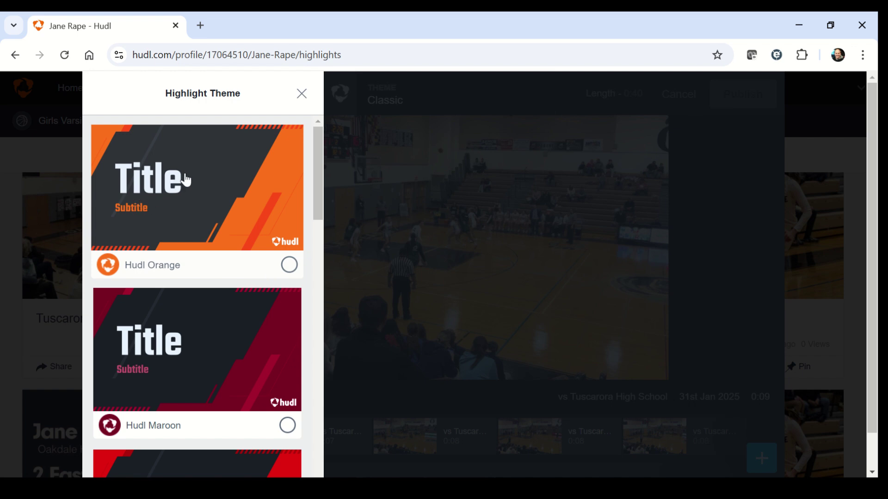
{"action": "scroll", "coordinate": [187, 184], "scroll_direction": "down", "scroll_amount": 20}
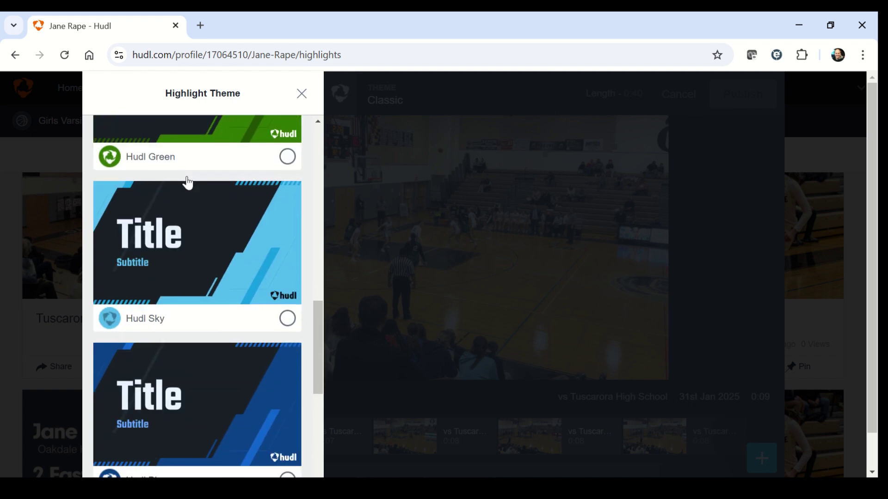
{"action": "scroll", "coordinate": [187, 183], "scroll_direction": "down", "scroll_amount": 2}
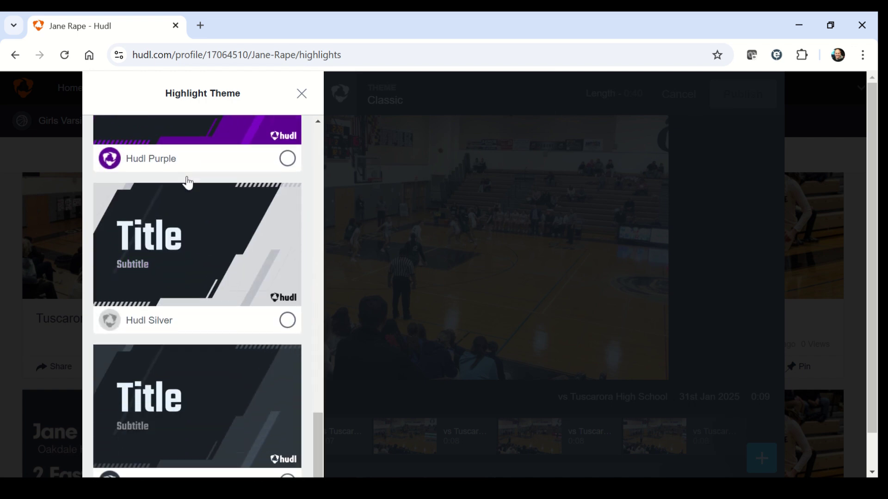
{"action": "left_click", "coordinate": [189, 266]}
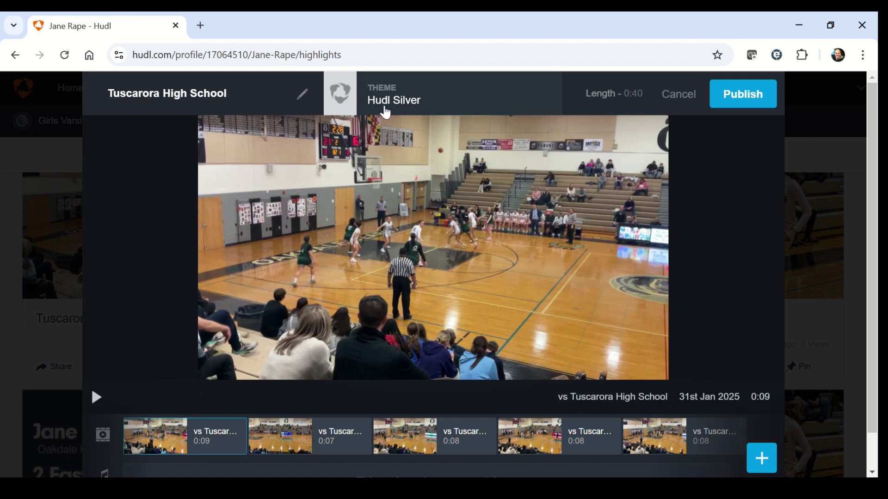
{"action": "scroll", "coordinate": [577, 282], "scroll_direction": "down", "scroll_amount": 1}
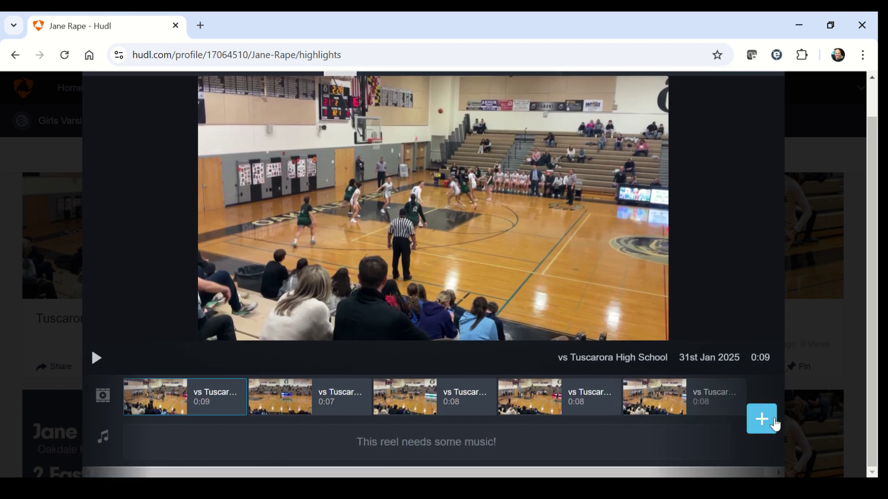
Create a Title slide with the player's name and sub-title 'Oakdale vs Tuscarora'.
{"action": "left_click", "coordinate": [763, 423]}
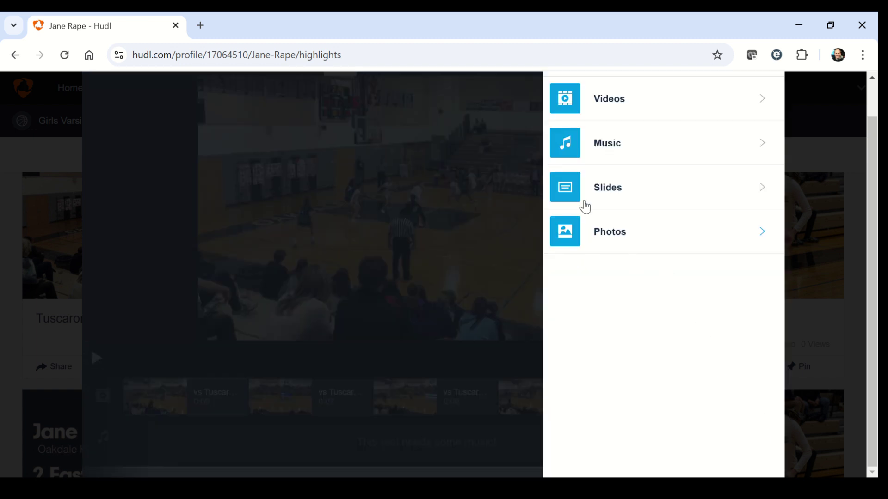
{"action": "left_click", "coordinate": [589, 193]}
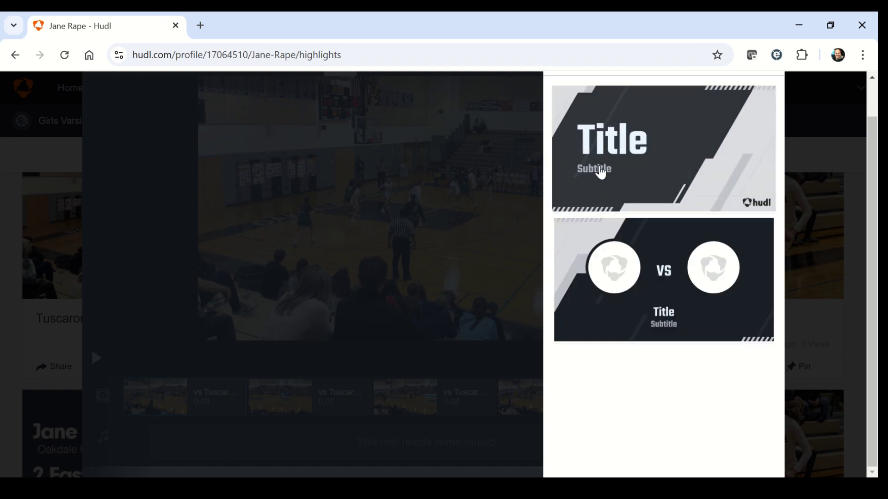
{"action": "left_click", "coordinate": [600, 172]}
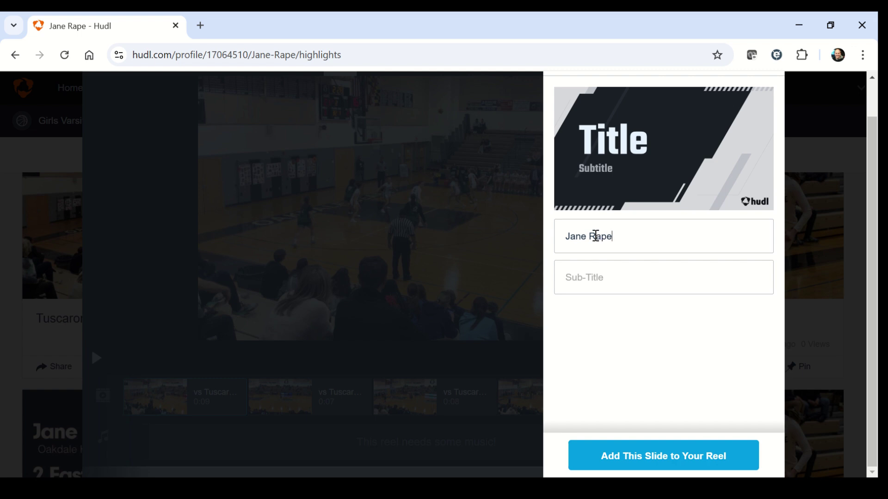
{"action": "type", "text": "Oakdale vs Tuscarora"}
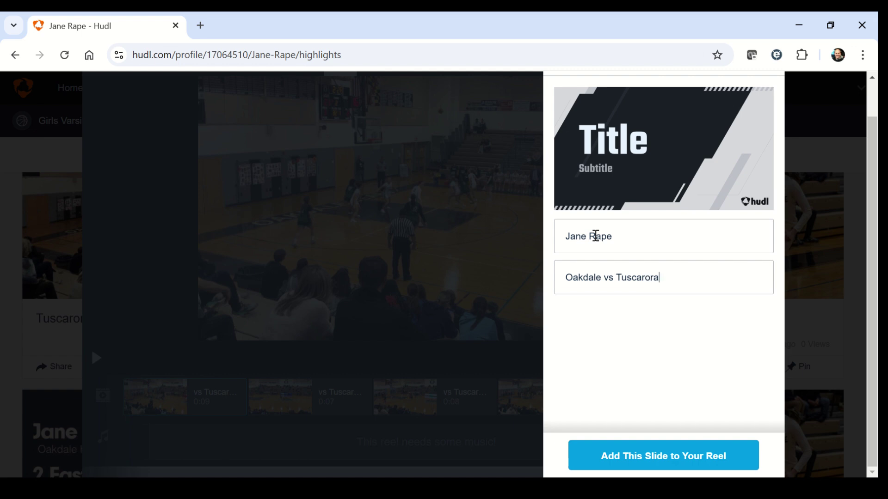
{"action": "left_click", "coordinate": [686, 458]}
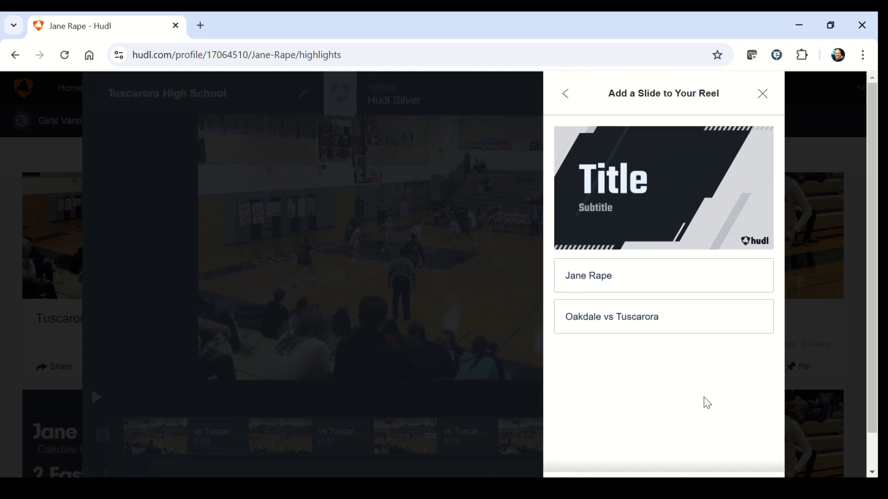
Add the title slide to the reel and move it to the very start.
{"action": "scroll", "coordinate": [707, 402], "scroll_direction": "down", "scroll_amount": 1}
{"action": "left_click", "coordinate": [684, 455]}
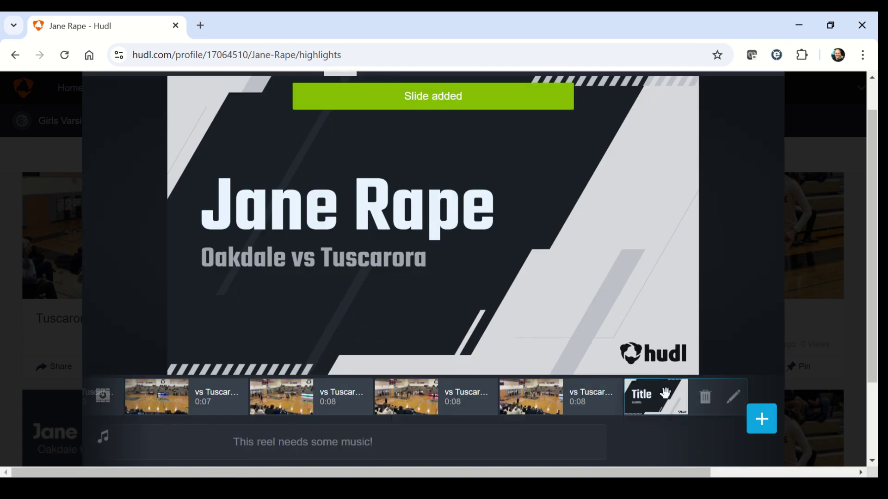
{"action": "left_click_drag", "start_coordinate": [657, 398], "coordinate": [90, 384]}
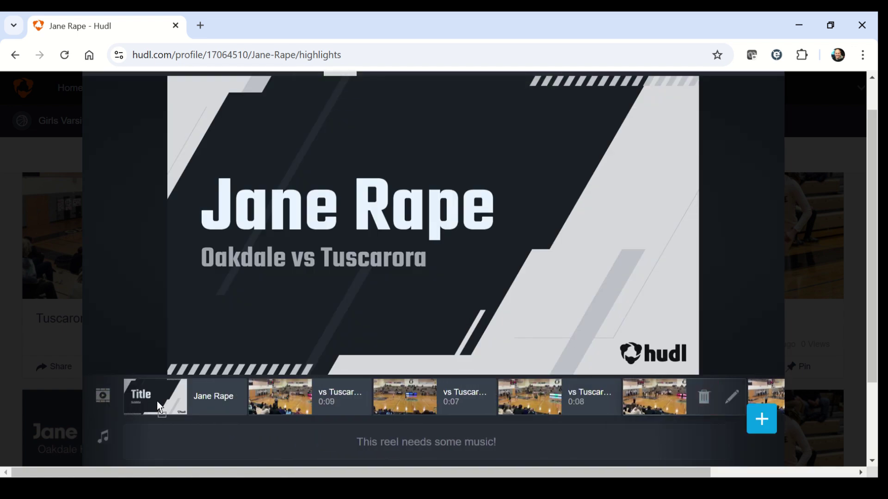
{"action": "left_click_drag", "start_coordinate": [173, 398], "coordinate": [173, 397]}
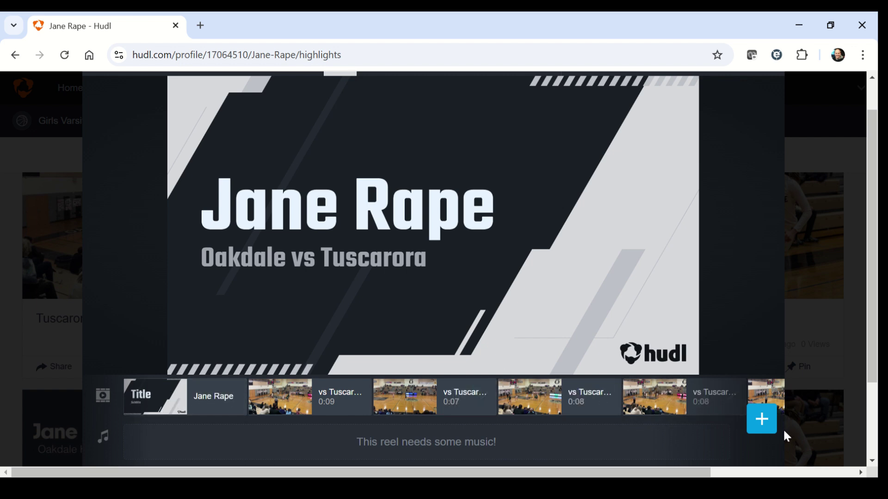
Add a closing Title slide with the player's name and 'Class of 2025'.
{"action": "left_click", "coordinate": [762, 431]}
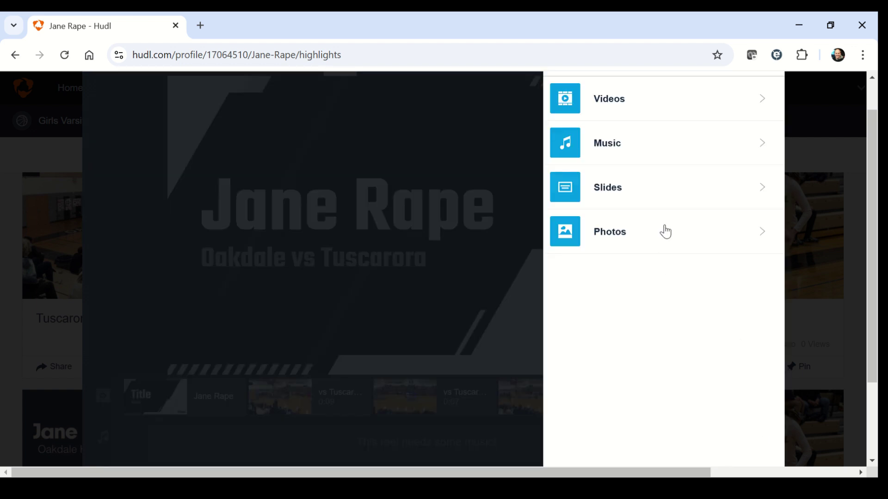
{"action": "left_click", "coordinate": [667, 198]}
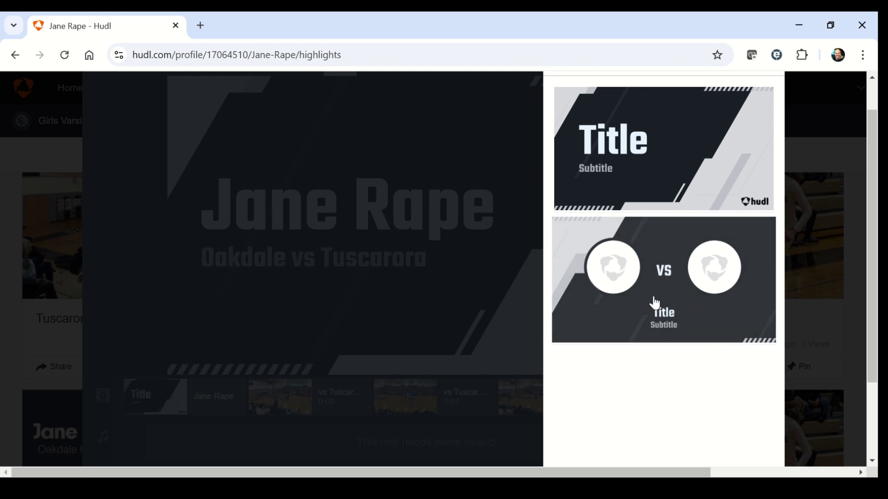
{"action": "left_click", "coordinate": [653, 151]}
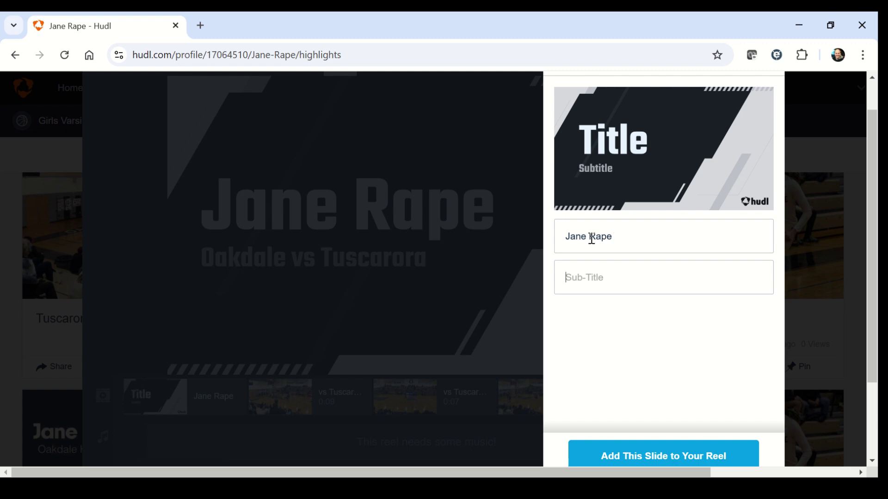
{"action": "type", "text": "Class of 2025"}
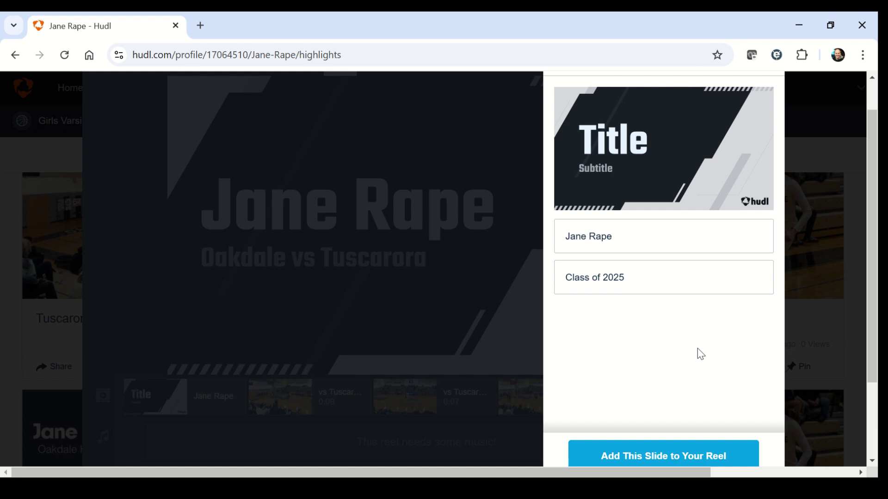
{"action": "left_click", "coordinate": [666, 457]}
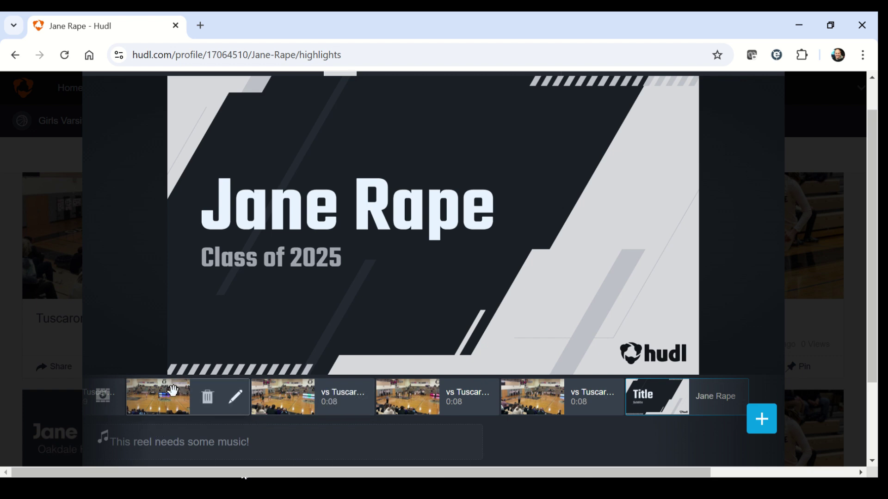
{"action": "scroll", "coordinate": [110, 467], "scroll_direction": "down", "scroll_amount": 2}
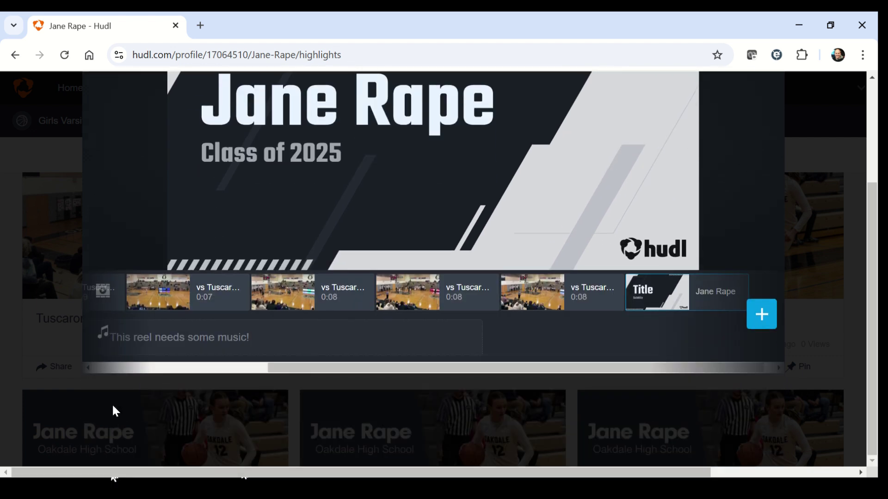
{"action": "left_click", "coordinate": [88, 368]}
{"action": "left_click", "coordinate": [88, 368]}
{"action": "left_click", "coordinate": [89, 369]}
{"action": "left_click", "coordinate": [88, 369]}
{"action": "left_click", "coordinate": [89, 369]}
{"action": "left_click", "coordinate": [88, 369]}
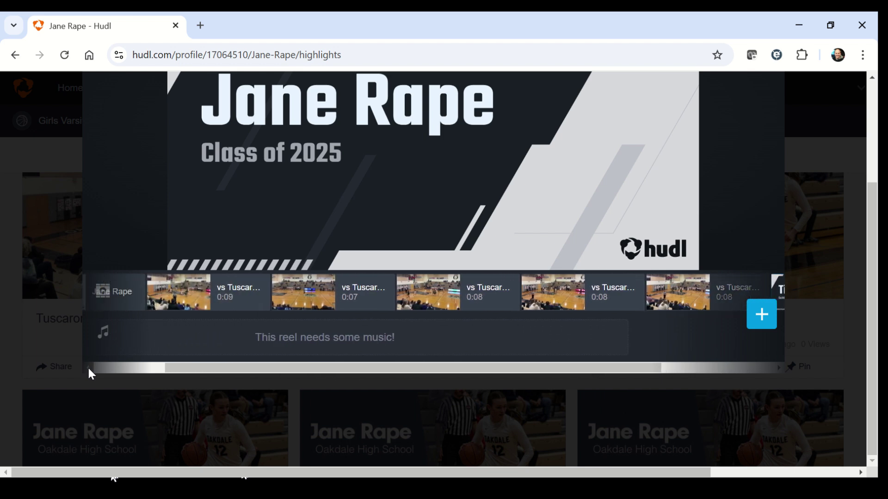
{"action": "left_click", "coordinate": [207, 294]}
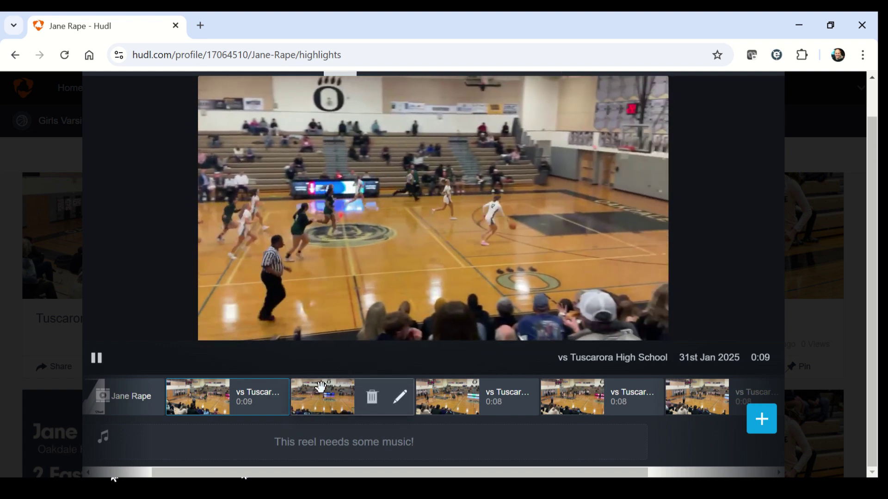
{"action": "left_click", "coordinate": [320, 394]}
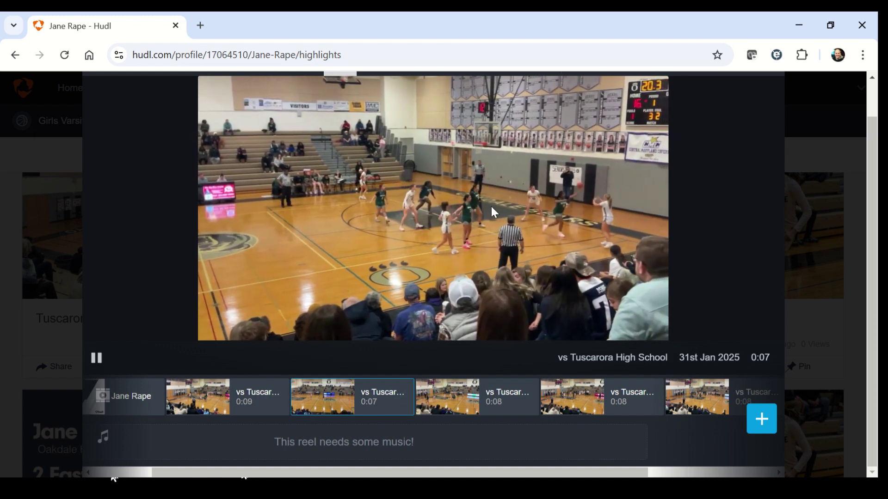
{"action": "mouse_move", "coordinate": [422, 401]}
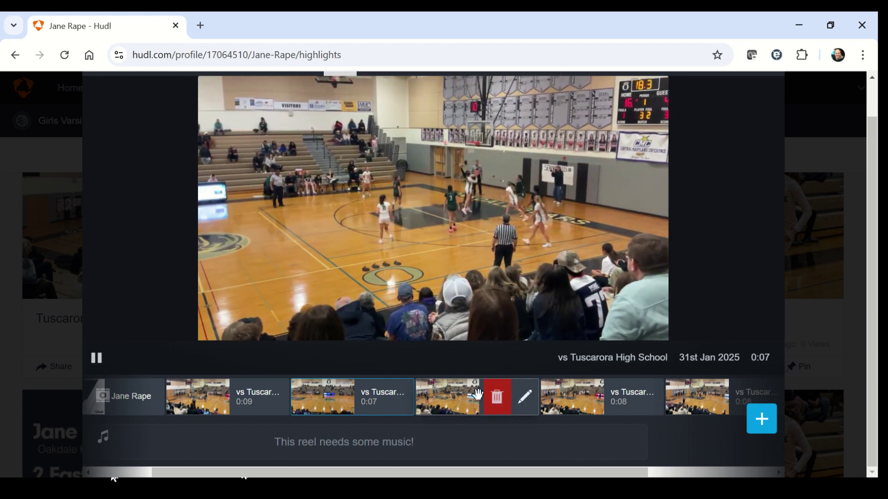
{"action": "left_click", "coordinate": [450, 400]}
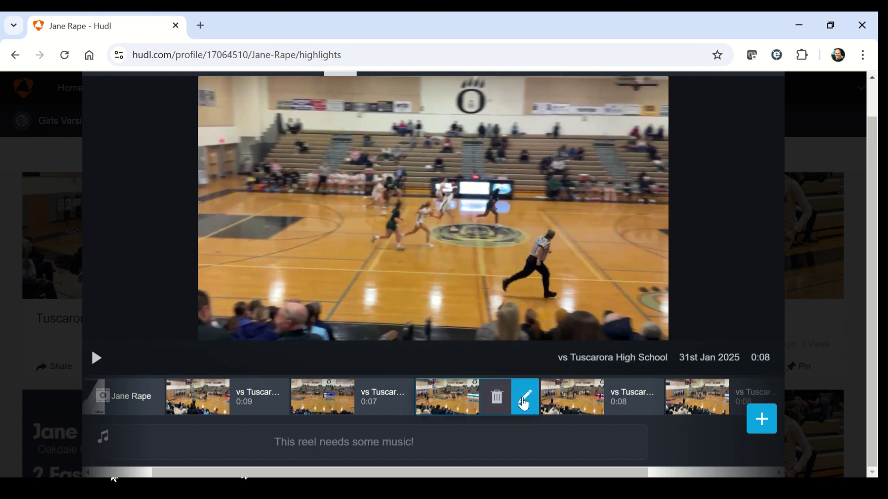
Trim the third game clip to about 0:05.7 through 0:10.5.
{"action": "left_click", "coordinate": [525, 397]}
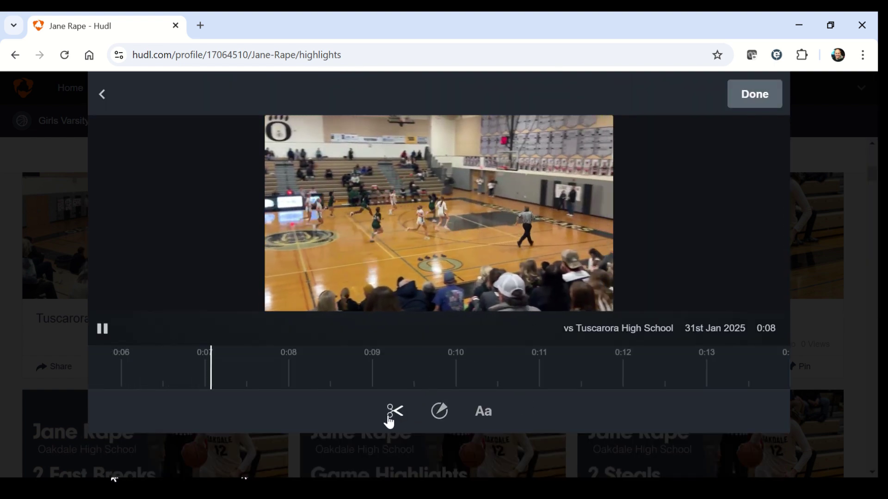
{"action": "left_click", "coordinate": [394, 415]}
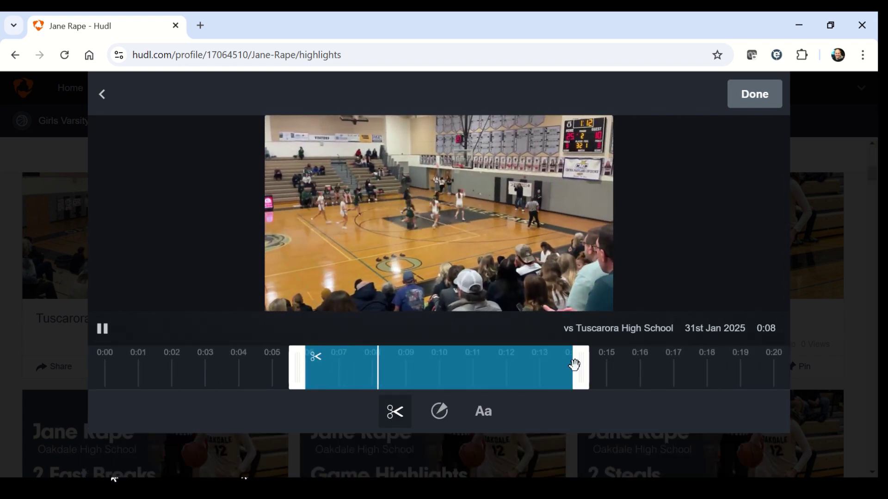
{"action": "left_click_drag", "start_coordinate": [582, 370], "coordinate": [523, 371]}
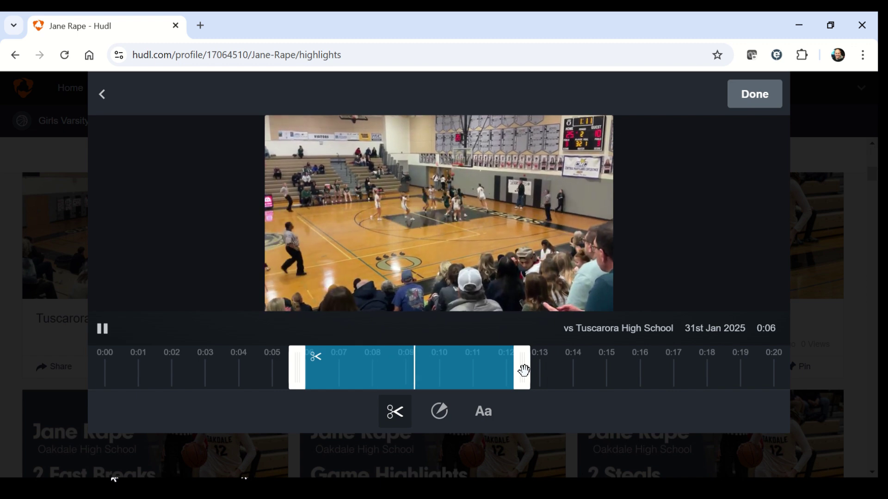
{"action": "left_click_drag", "start_coordinate": [524, 371], "coordinate": [457, 384]}
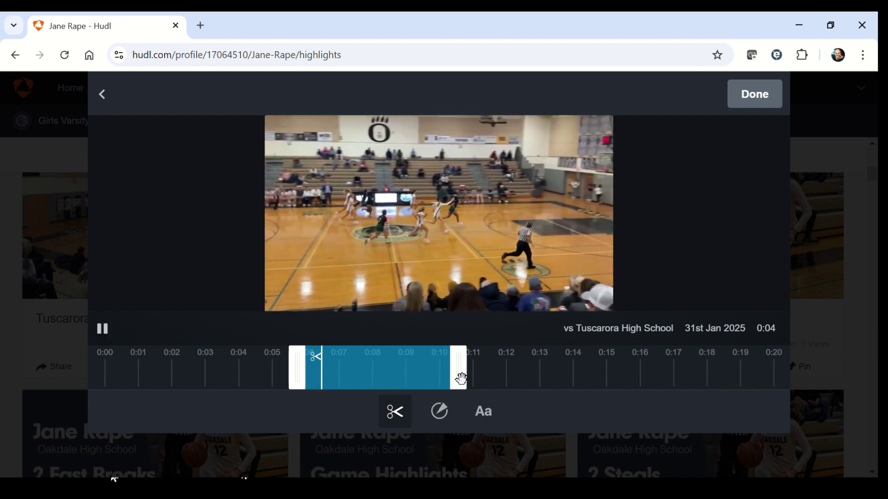
{"action": "left_click_drag", "start_coordinate": [295, 371], "coordinate": [256, 381]}
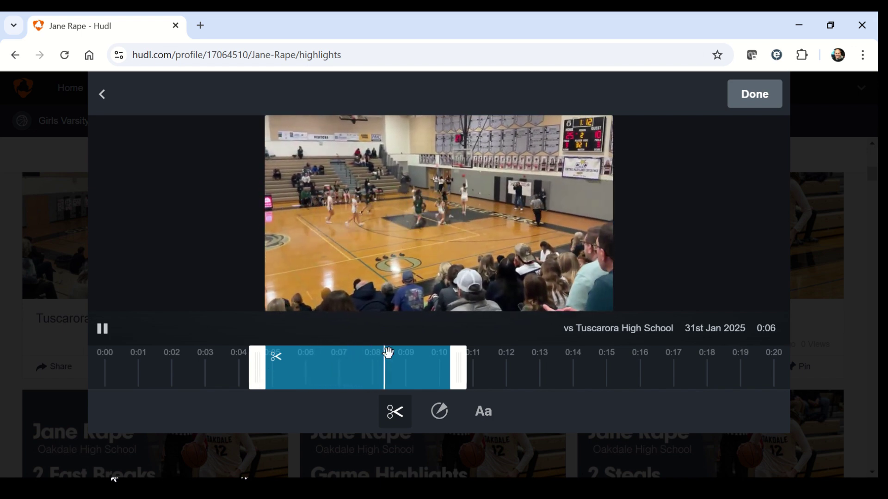
Save the third clip's trim and preview the fourth game clip.
{"action": "left_click", "coordinate": [761, 107]}
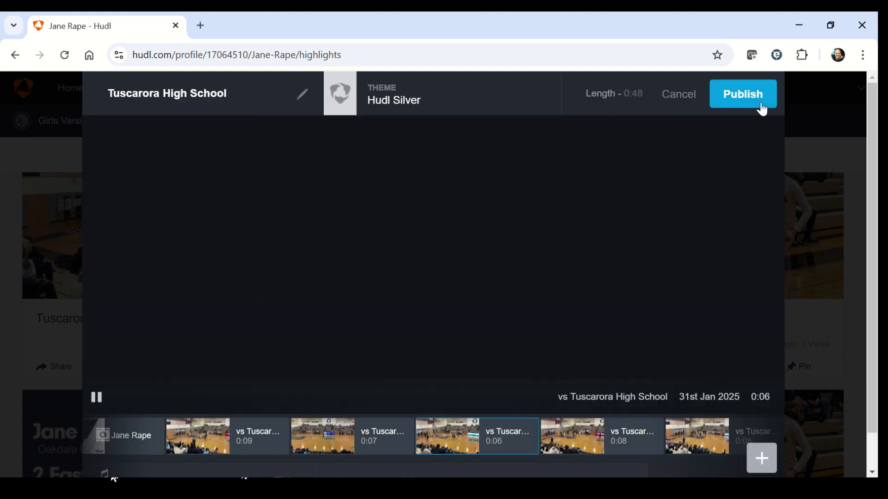
{"action": "mouse_move", "coordinate": [552, 435]}
{"action": "left_click", "coordinate": [588, 444]}
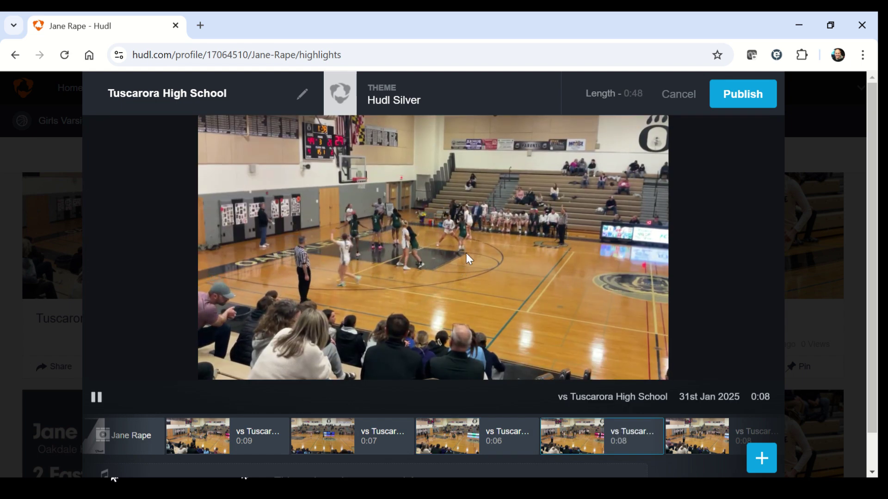
Trim the fourth game clip's end to about 0:11, leaving it 0:05 long.
{"action": "mouse_move", "coordinate": [467, 443]}
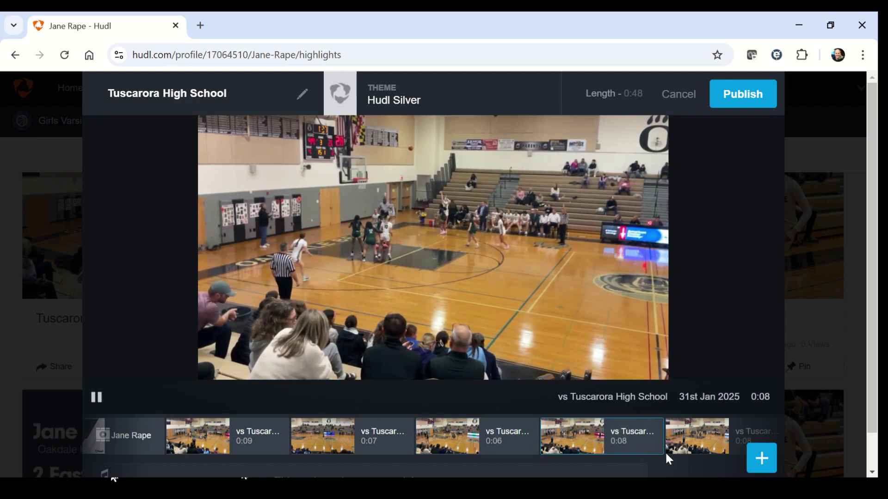
{"action": "left_click", "coordinate": [651, 442]}
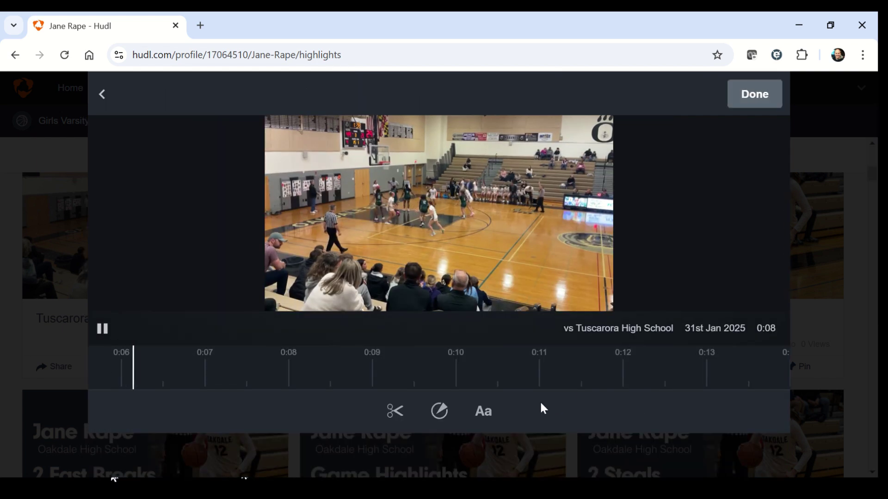
{"action": "left_click", "coordinate": [396, 413]}
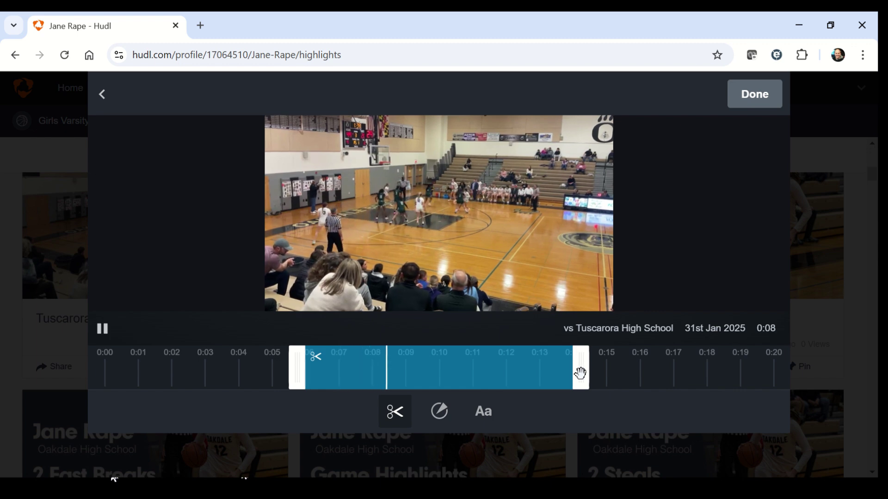
{"action": "left_click_drag", "start_coordinate": [580, 373], "coordinate": [482, 380]}
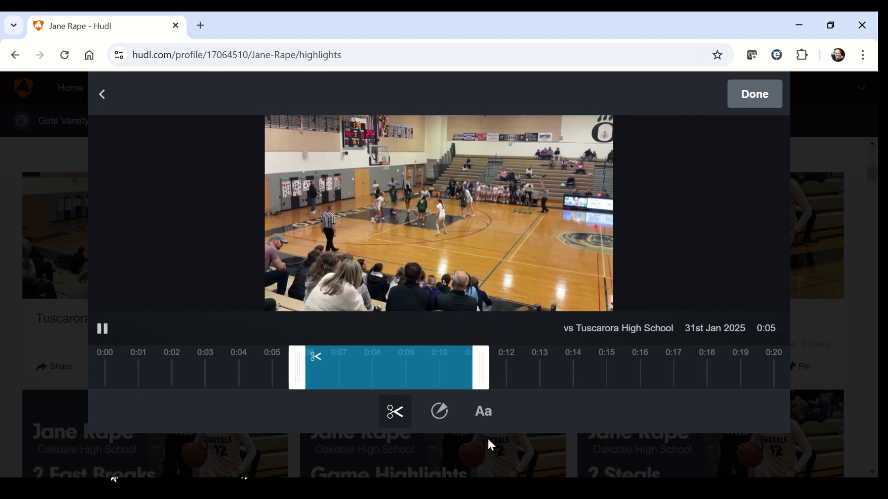
{"action": "left_click", "coordinate": [748, 95]}
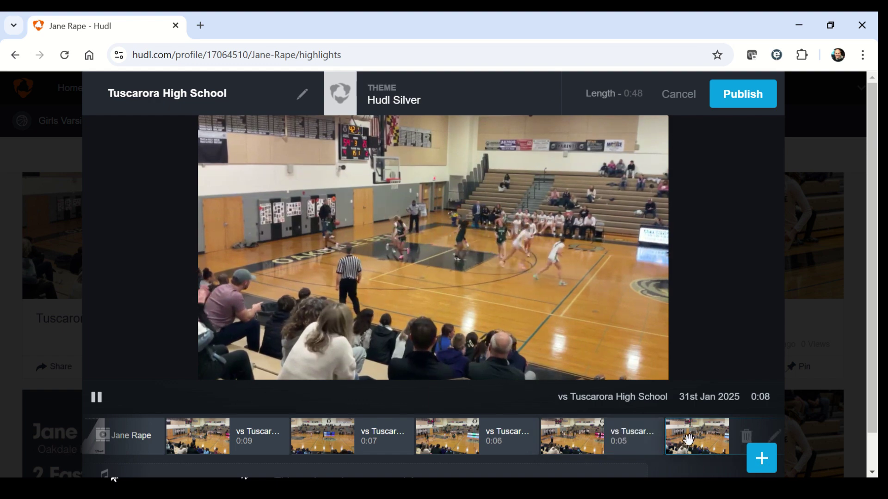
Trim the fifth game clip to roughly 0:04.5 through 0:12.
{"action": "left_click", "coordinate": [777, 432]}
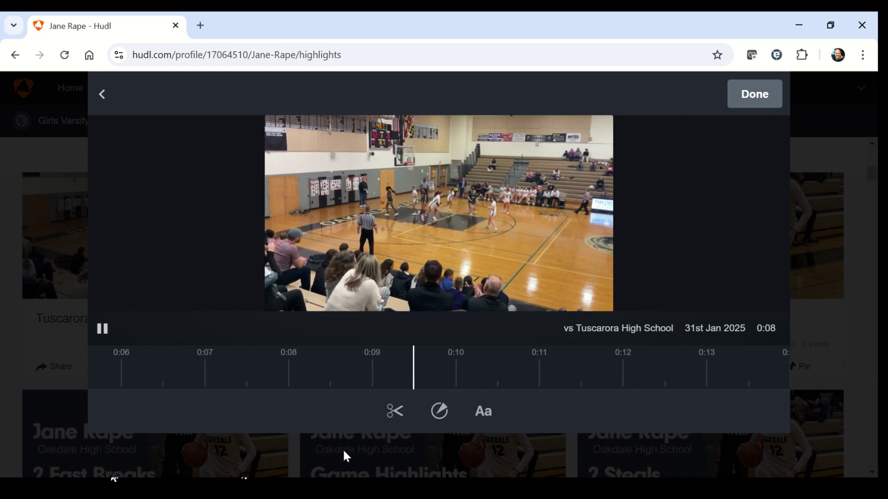
{"action": "left_click", "coordinate": [392, 415]}
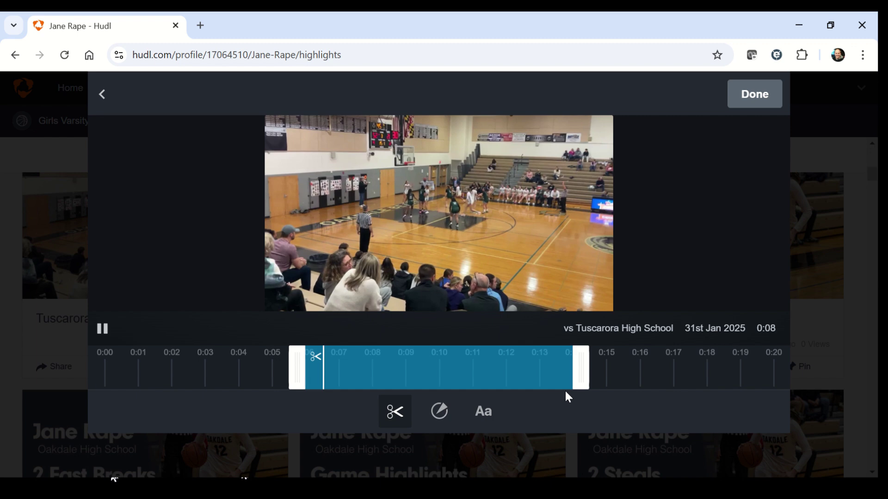
{"action": "left_click_drag", "start_coordinate": [581, 371], "coordinate": [537, 376]}
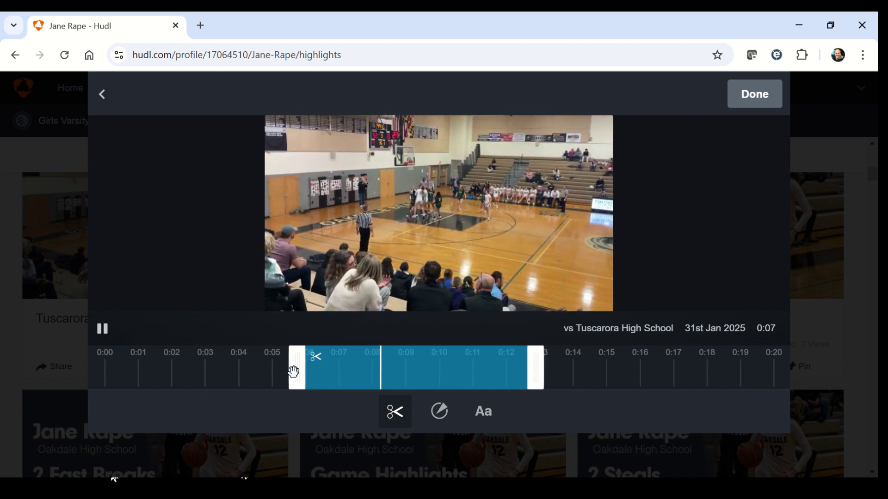
{"action": "left_click_drag", "start_coordinate": [296, 368], "coordinate": [244, 376]}
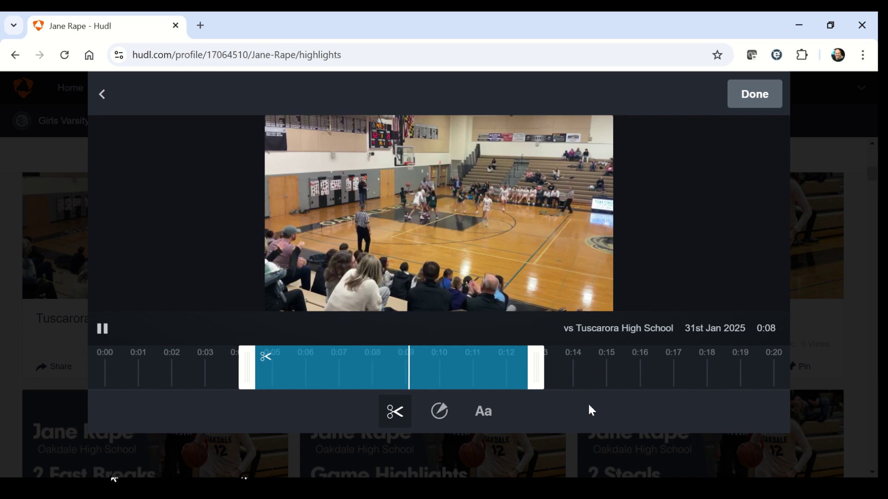
{"action": "left_click", "coordinate": [439, 417]}
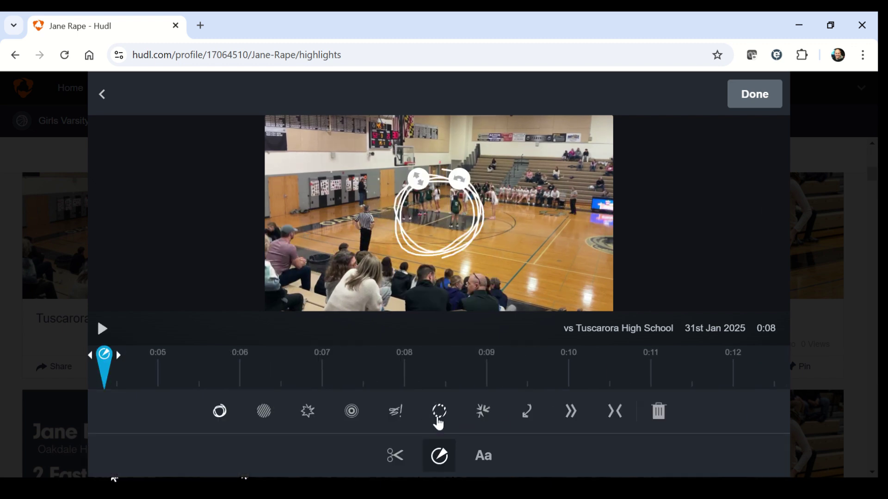
Try several spotlight effects on the fifth clip and settle on the inward arrows.
{"action": "left_click", "coordinate": [265, 419]}
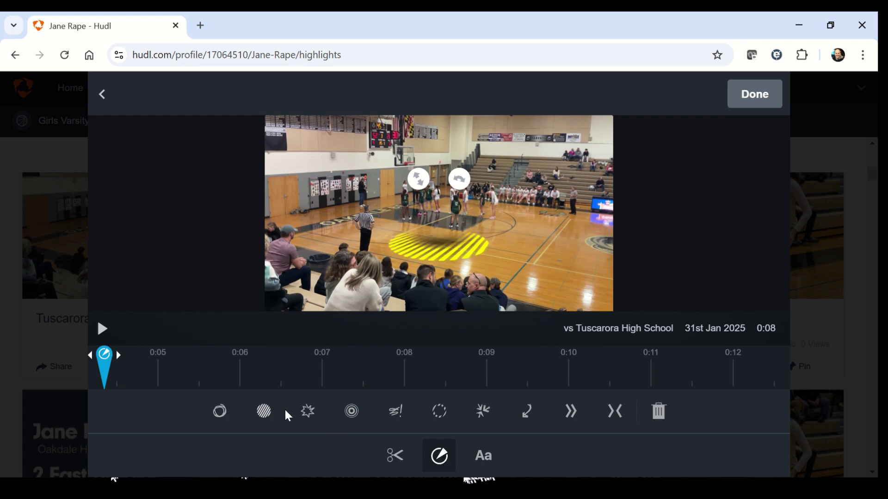
{"action": "left_click", "coordinate": [318, 413]}
{"action": "left_click", "coordinate": [351, 413]}
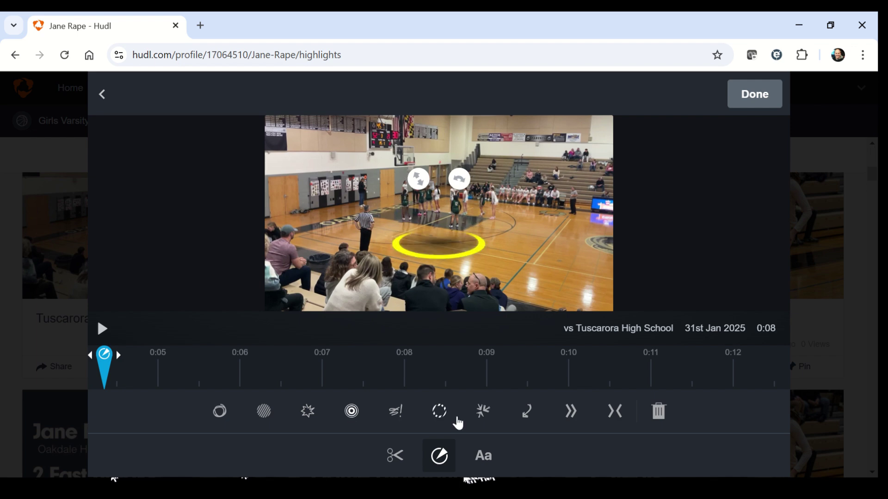
{"action": "left_click", "coordinate": [403, 412]}
{"action": "left_click", "coordinate": [439, 419]}
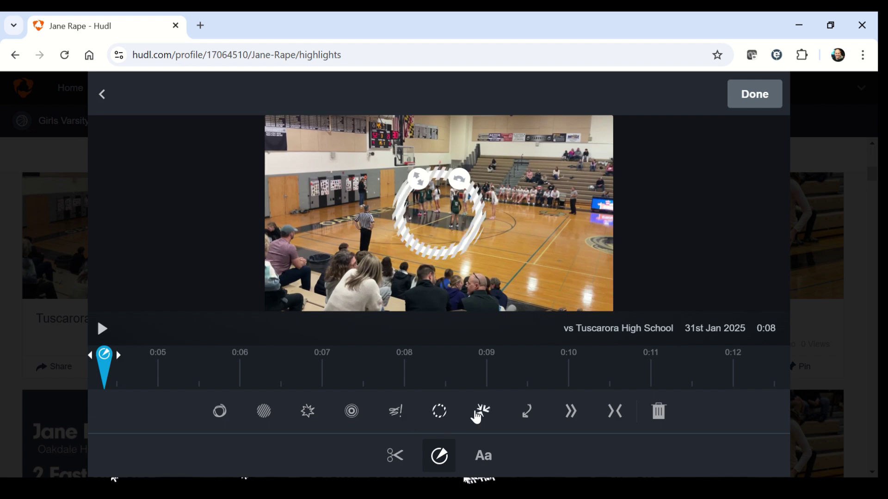
{"action": "left_click", "coordinate": [485, 414]}
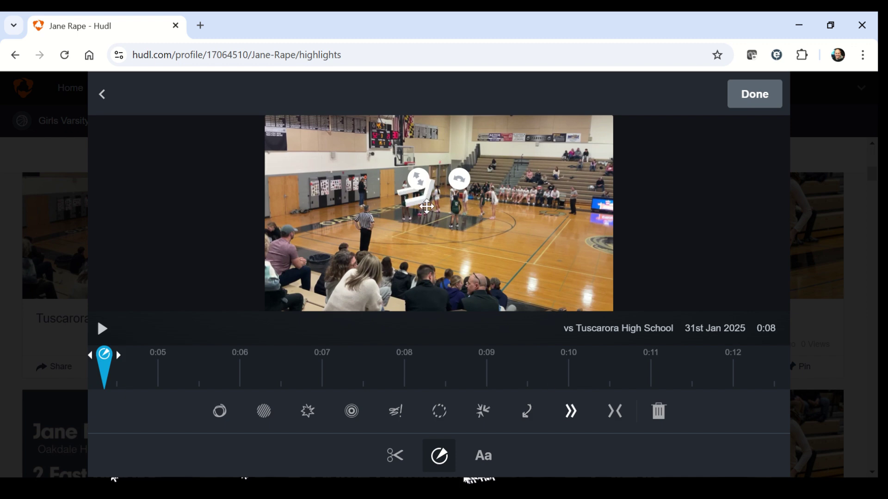
Move the arrows to the court's right side, enlarge and rotate them, and set their timing.
{"action": "left_click_drag", "start_coordinate": [424, 202], "coordinate": [567, 188]}
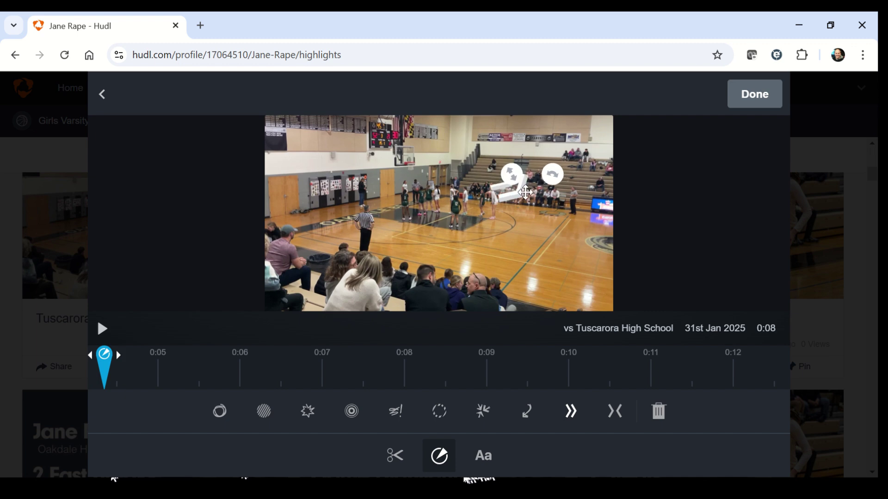
{"action": "left_click_drag", "start_coordinate": [517, 184], "coordinate": [426, 123]}
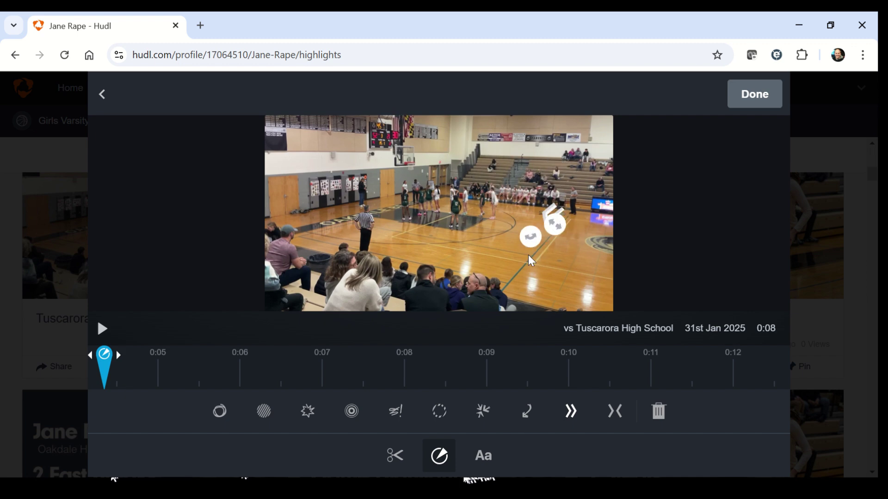
{"action": "left_click_drag", "start_coordinate": [529, 255], "coordinate": [554, 244]}
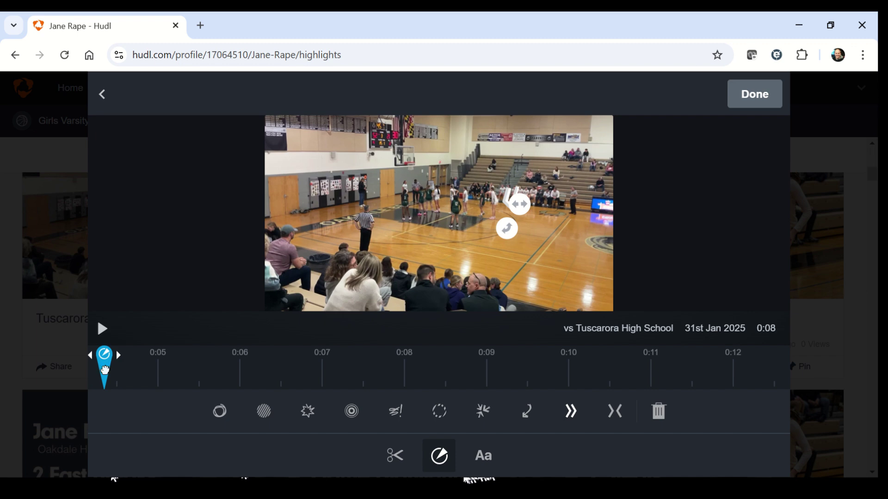
{"action": "mouse_move", "coordinate": [108, 369]}
{"action": "left_mouse_down"}
{"action": "mouse_move", "coordinate": [340, 370]}
{"action": "mouse_move", "coordinate": [113, 356]}
{"action": "left_mouse_up"}
{"action": "left_click", "coordinate": [753, 107]}
Play the 0:48 Tuscarora reel, then preview its 0:07 clip and its 0:09 clip.
{"action": "left_click", "coordinate": [632, 237]}
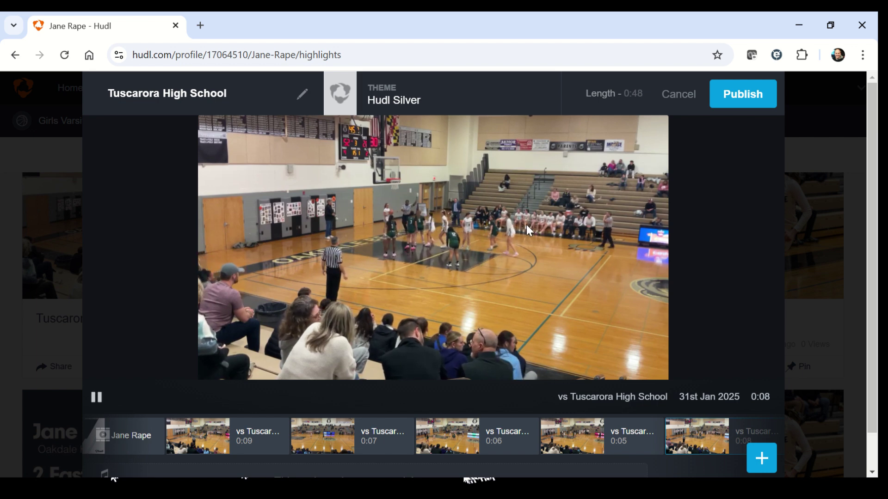
{"action": "mouse_move", "coordinate": [331, 418]}
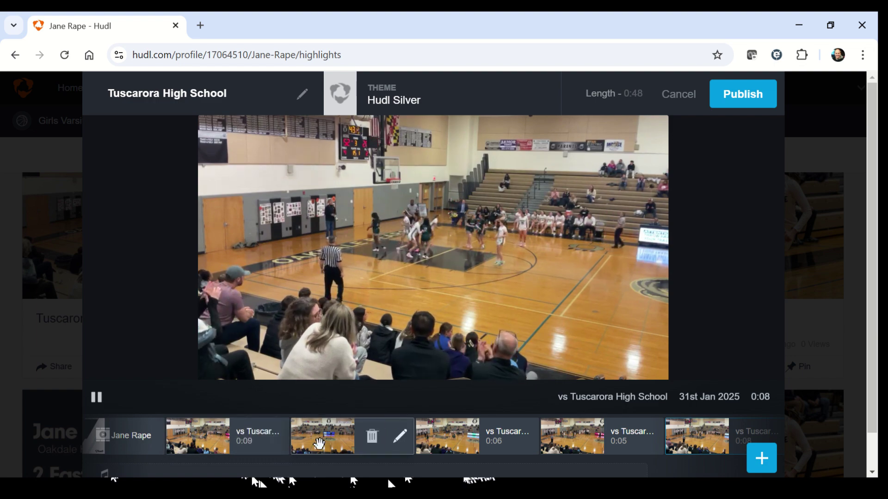
{"action": "left_click", "coordinate": [321, 441]}
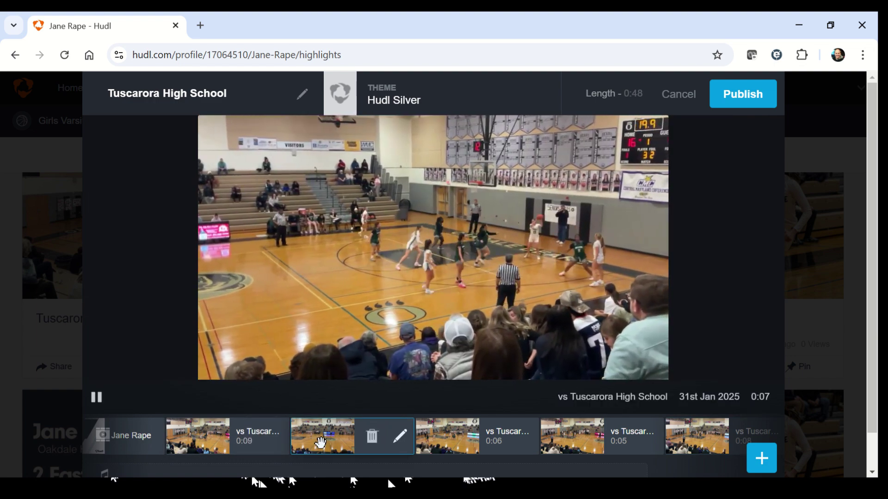
{"action": "left_click", "coordinate": [194, 444]}
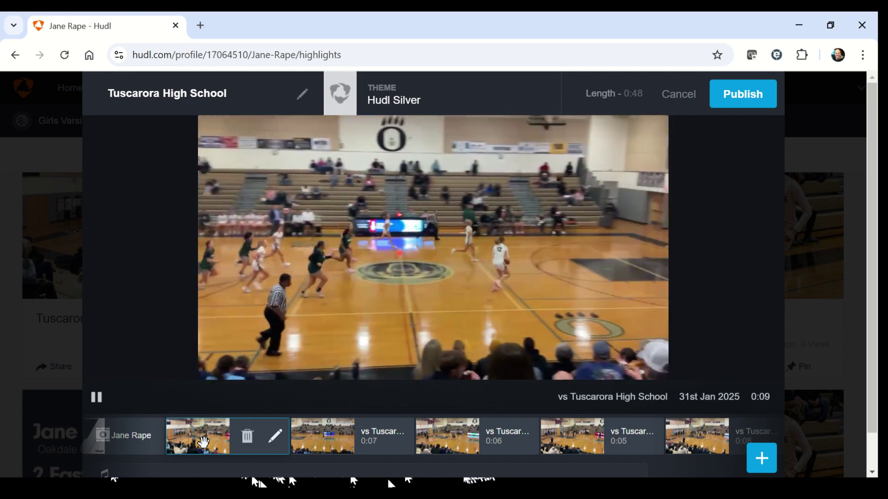
Add a spotlight effect on the player at about 0:08 of the 0:09 clip.
{"action": "left_click", "coordinate": [276, 438]}
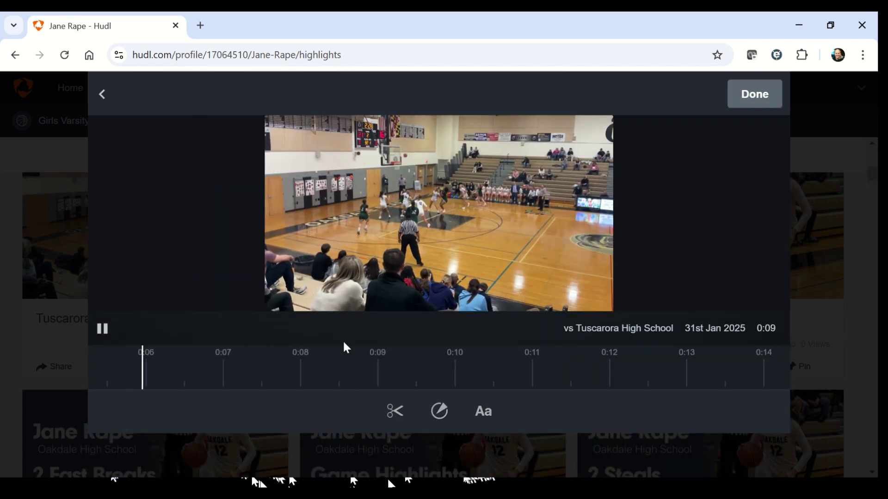
{"action": "left_click", "coordinate": [102, 329]}
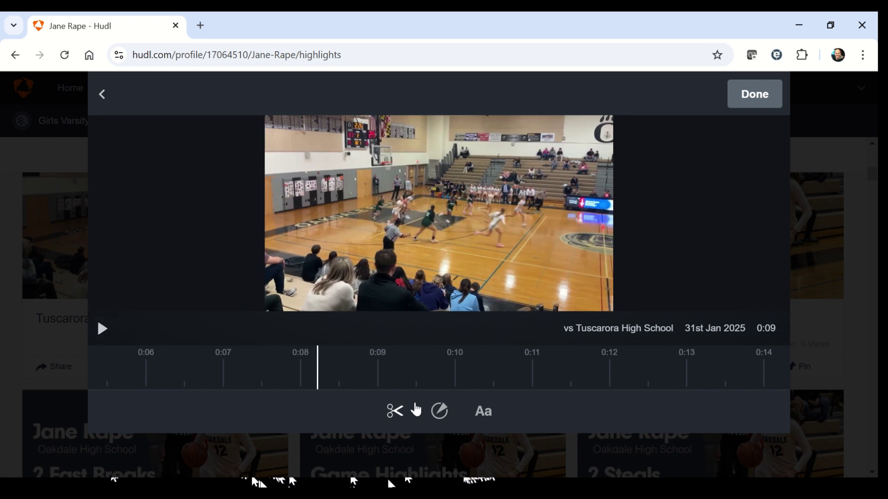
{"action": "left_click", "coordinate": [440, 412]}
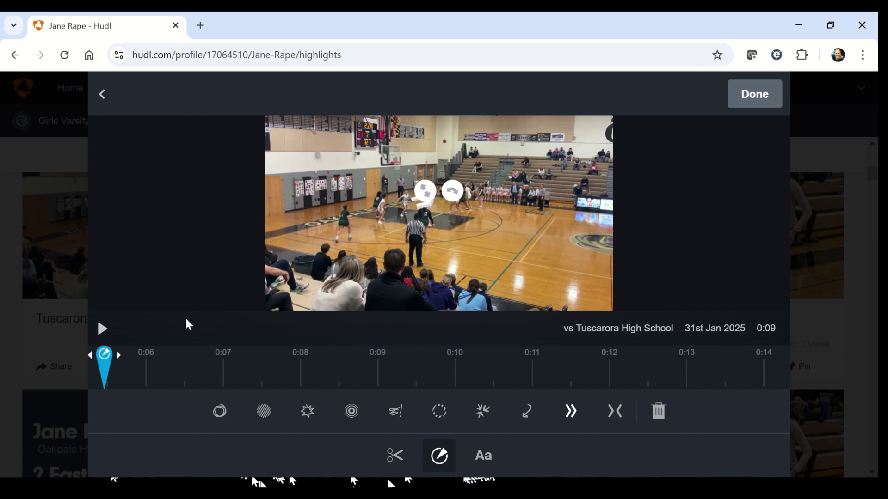
{"action": "mouse_move", "coordinate": [104, 372]}
{"action": "left_mouse_down"}
{"action": "mouse_move", "coordinate": [296, 382]}
{"action": "mouse_move", "coordinate": [312, 397]}
{"action": "left_mouse_up"}
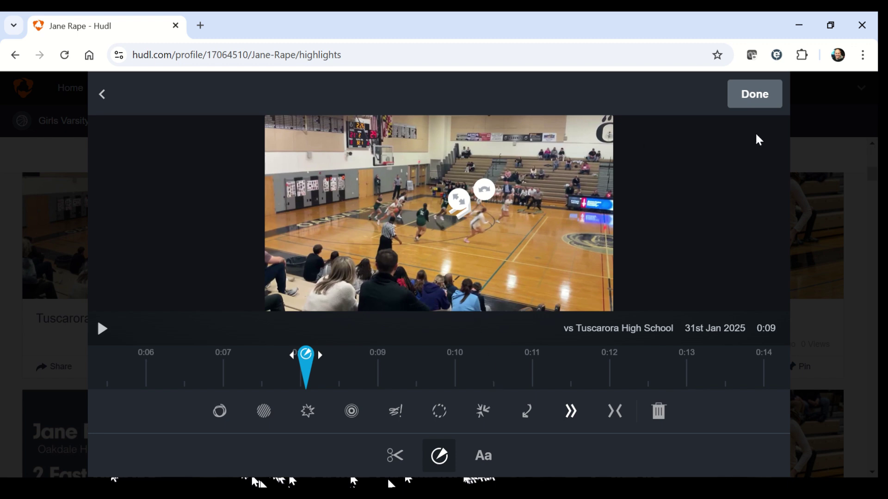
{"action": "left_click", "coordinate": [750, 103]}
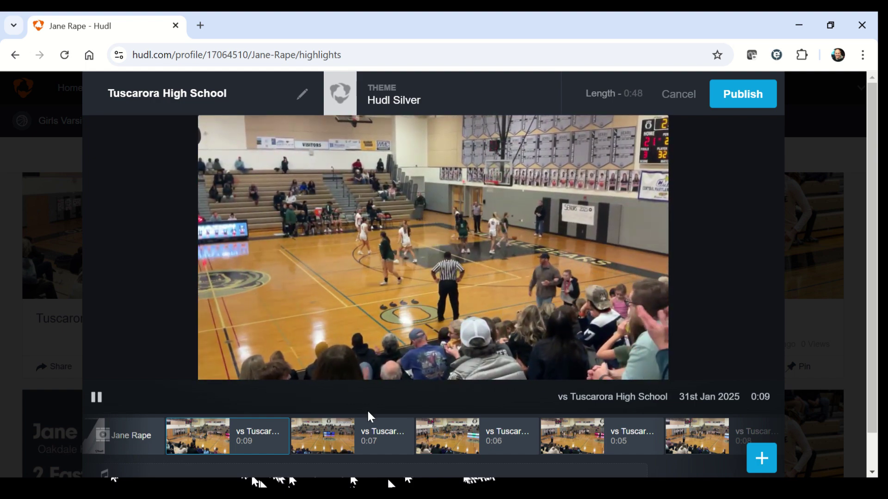
{"action": "mouse_move", "coordinate": [317, 433]}
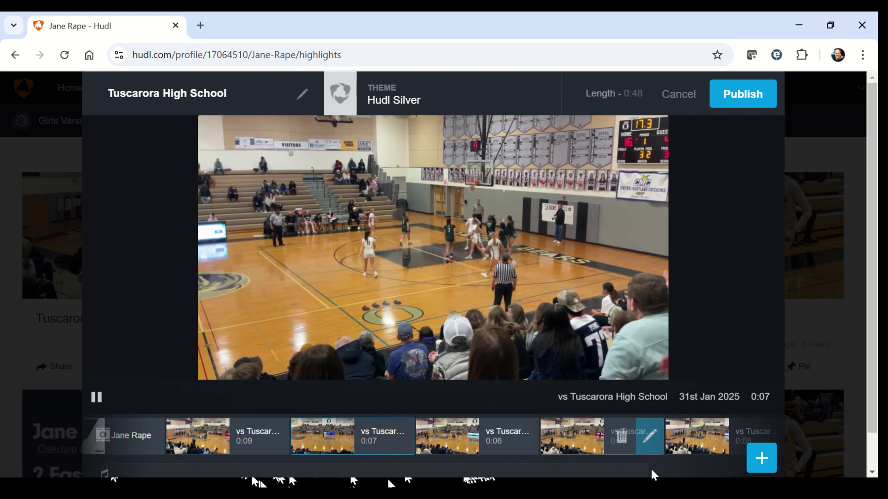
{"action": "mouse_move", "coordinate": [534, 456]}
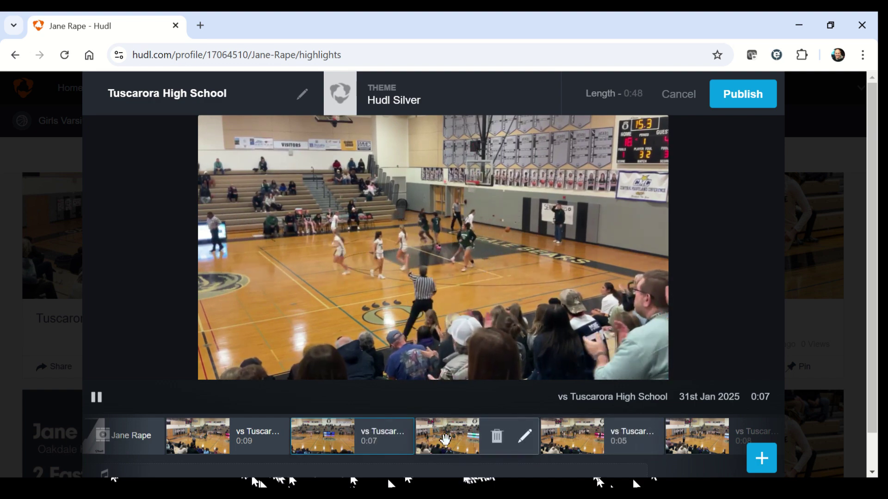
{"action": "mouse_move", "coordinate": [577, 437]}
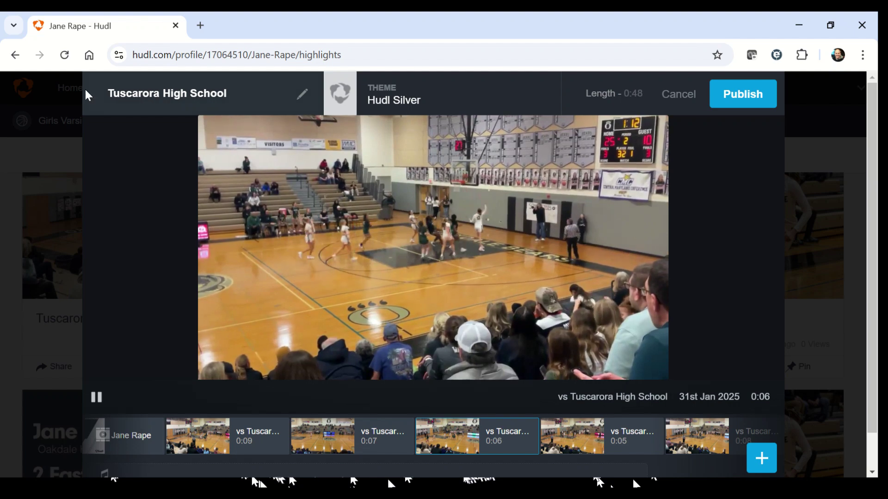
Retitle the reel as the player's name followed by ' - Oakdale vs Tuscarora'.
{"action": "left_click", "coordinate": [130, 94]}
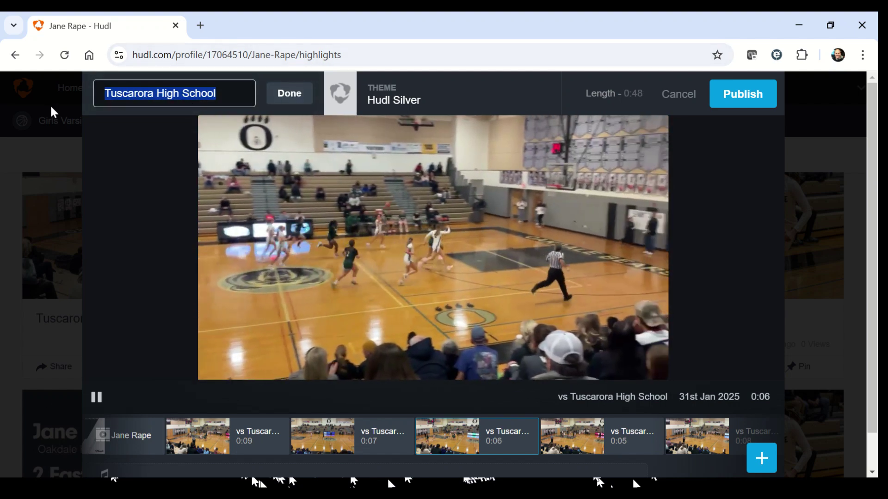
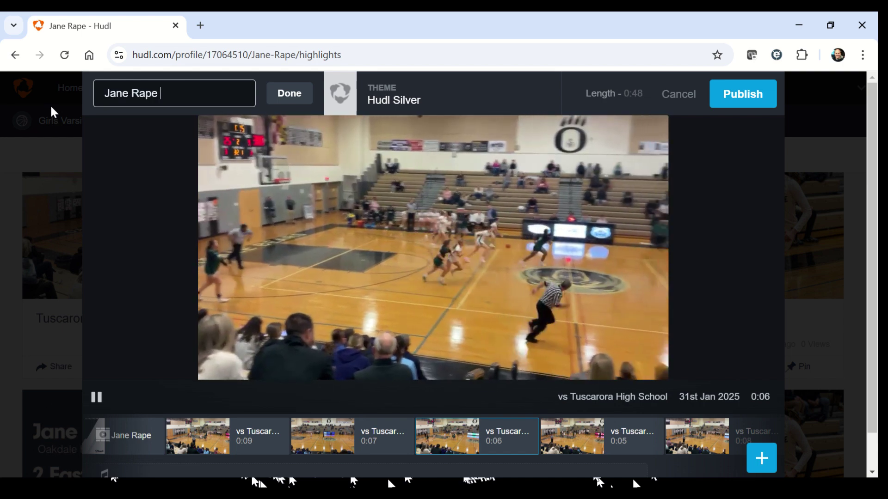
{"action": "type", "text": "- Oa"}
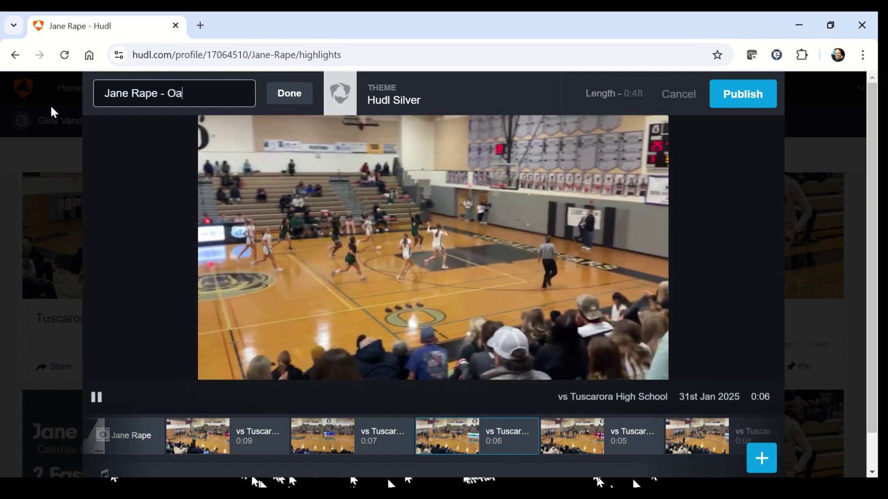
{"action": "type", "text": "k"}
{"action": "type", "text": "ale -"}
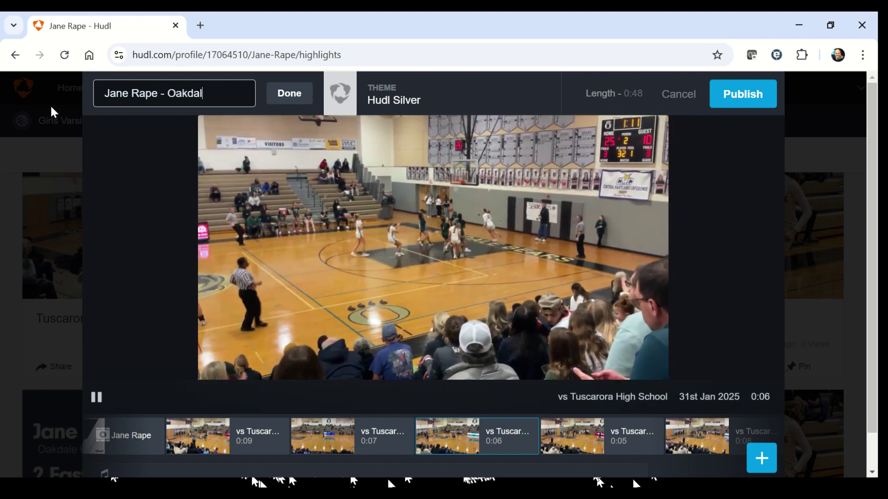
{"action": "key", "text": "BackSpace"}
{"action": "key", "text": "BackSpace"}
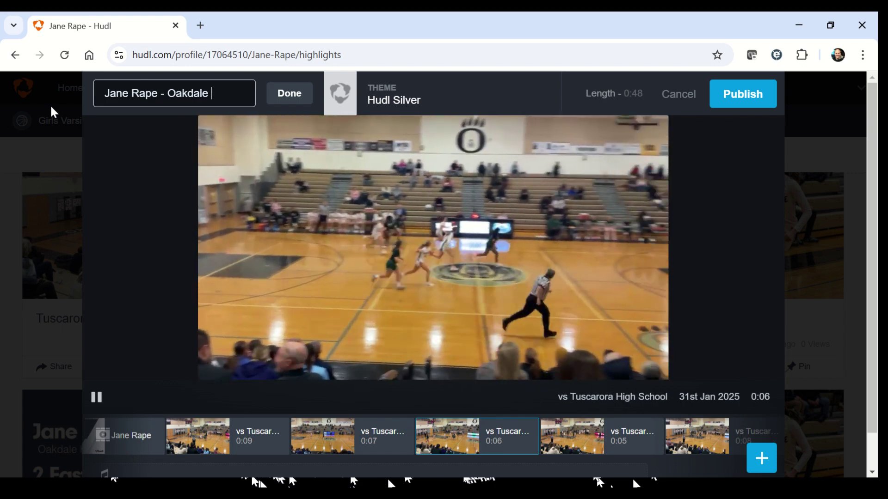
{"action": "type", "text": "vs Tusc"}
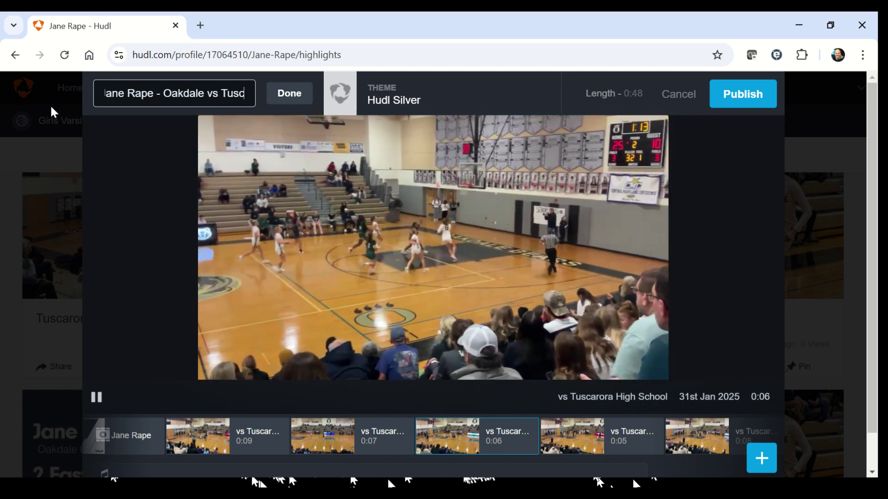
{"action": "type", "text": "arora"}
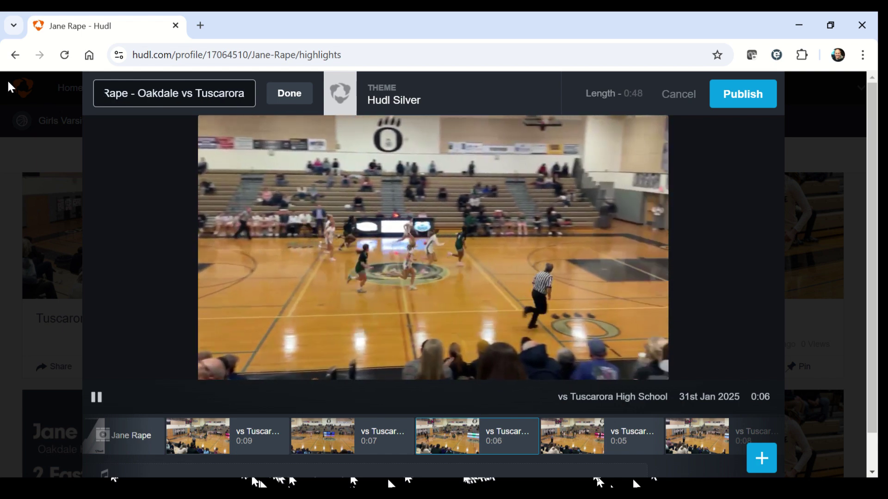
Confirm the new reel title and open the add-content options below the clip strip.
{"action": "left_click", "coordinate": [291, 94]}
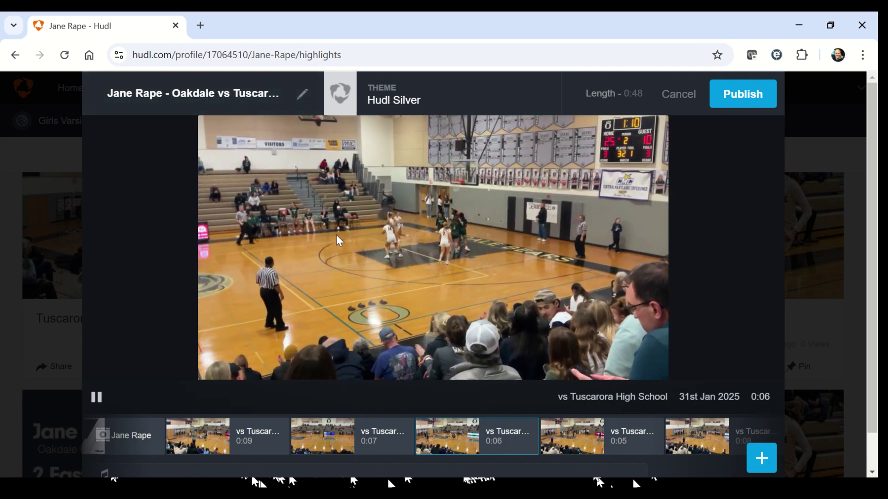
{"action": "mouse_move", "coordinate": [289, 446]}
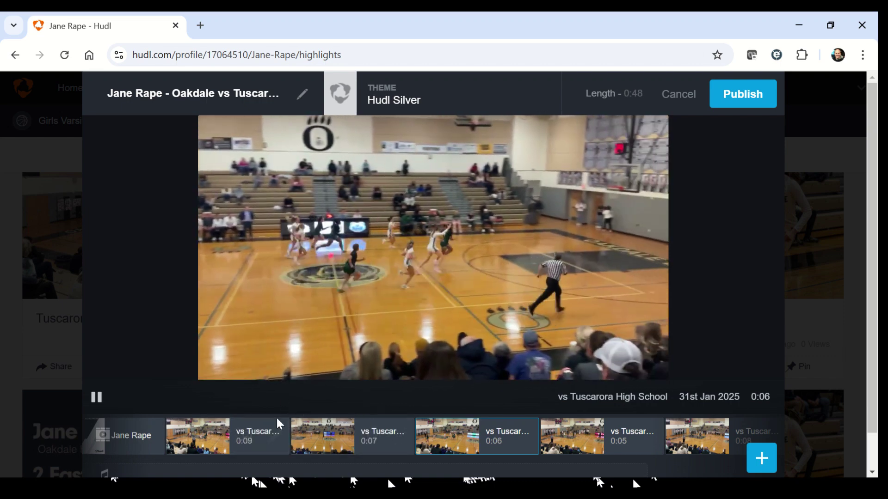
{"action": "mouse_move", "coordinate": [522, 442]}
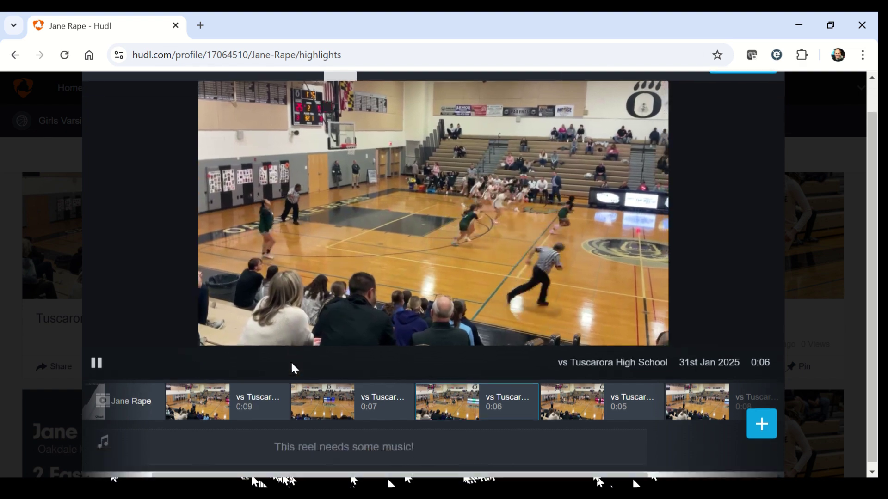
{"action": "scroll", "coordinate": [416, 293], "scroll_direction": "down", "scroll_amount": 1}
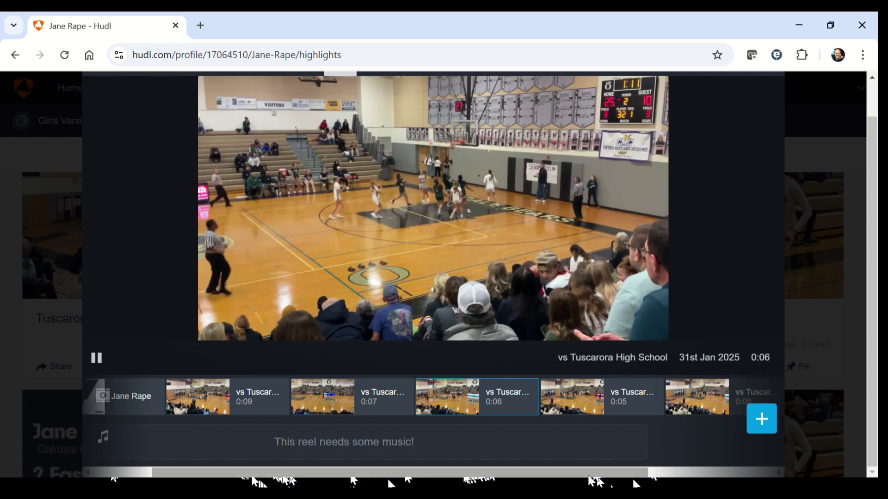
{"action": "left_click", "coordinate": [762, 420]}
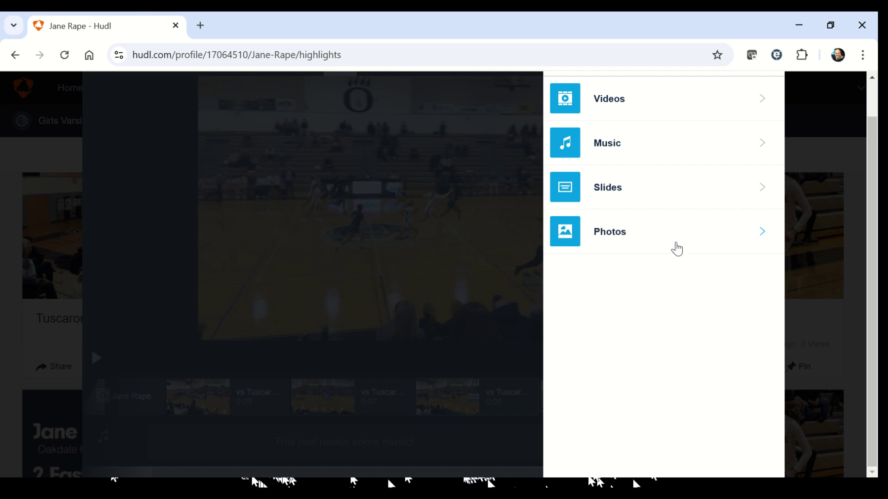
Cancel the Add a Photo panel and open the reel's music library instead.
{"action": "left_click", "coordinate": [676, 247]}
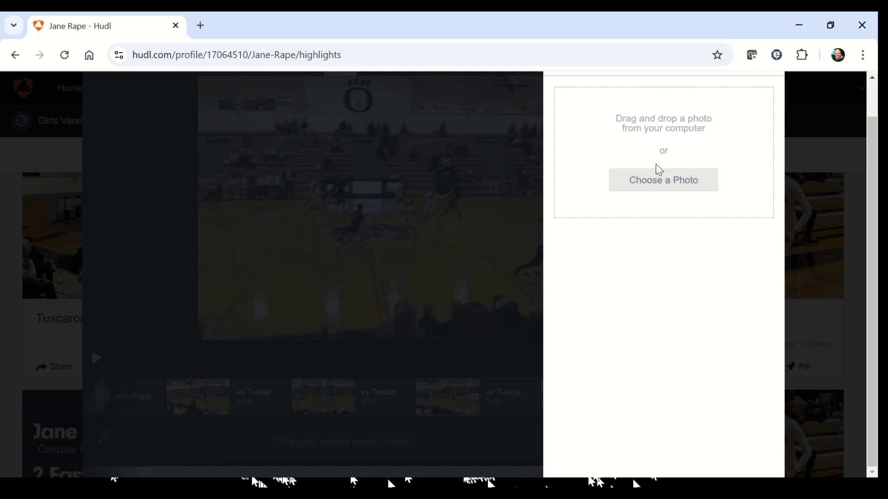
{"action": "scroll", "coordinate": [659, 317], "scroll_direction": "up", "scroll_amount": 1}
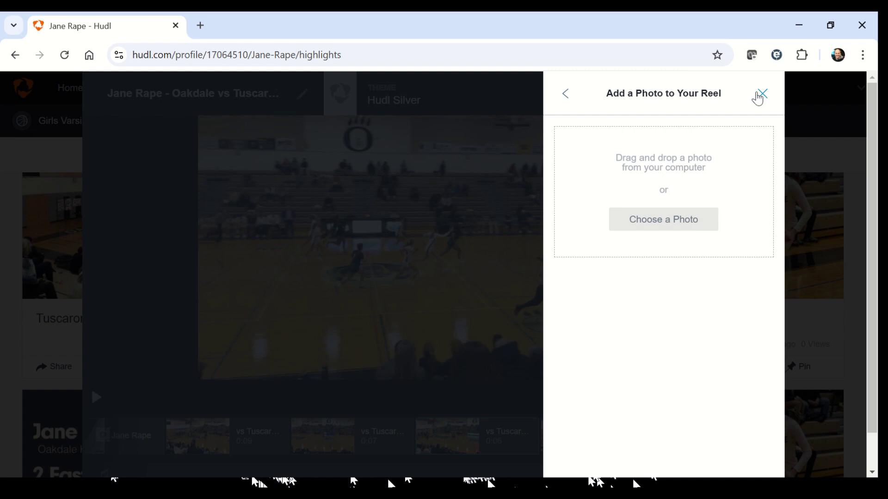
{"action": "left_click", "coordinate": [756, 94]}
{"action": "left_click", "coordinate": [760, 460]}
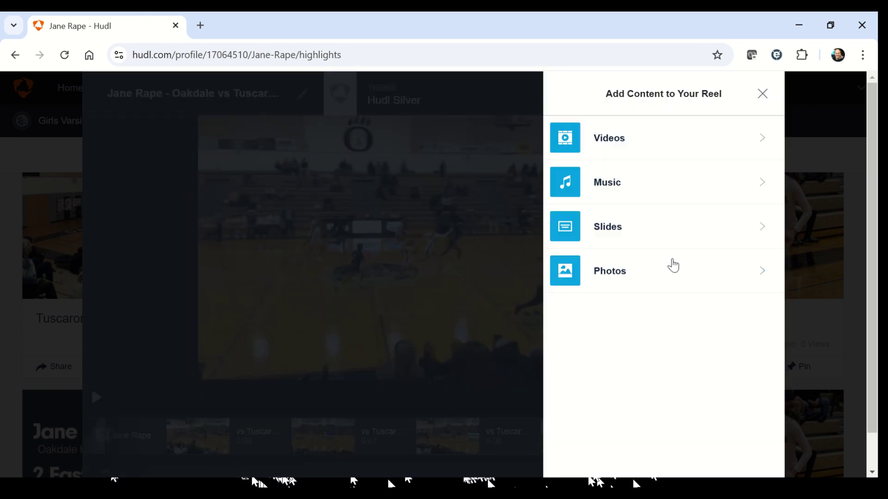
{"action": "left_click", "coordinate": [596, 185]}
Browse the music list and preview tracks such as Hands Up.
{"action": "scroll", "coordinate": [622, 330], "scroll_direction": "down", "scroll_amount": 5}
{"action": "scroll", "coordinate": [621, 332], "scroll_direction": "down", "scroll_amount": 4}
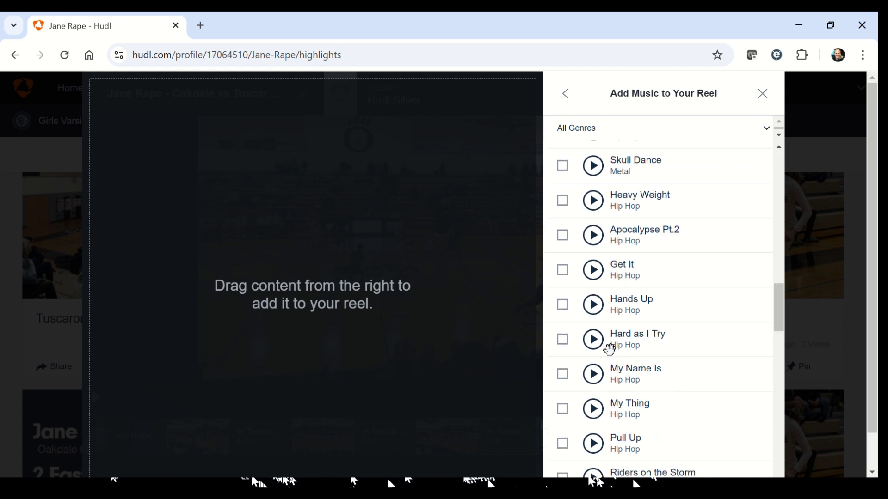
{"action": "left_click", "coordinate": [594, 306]}
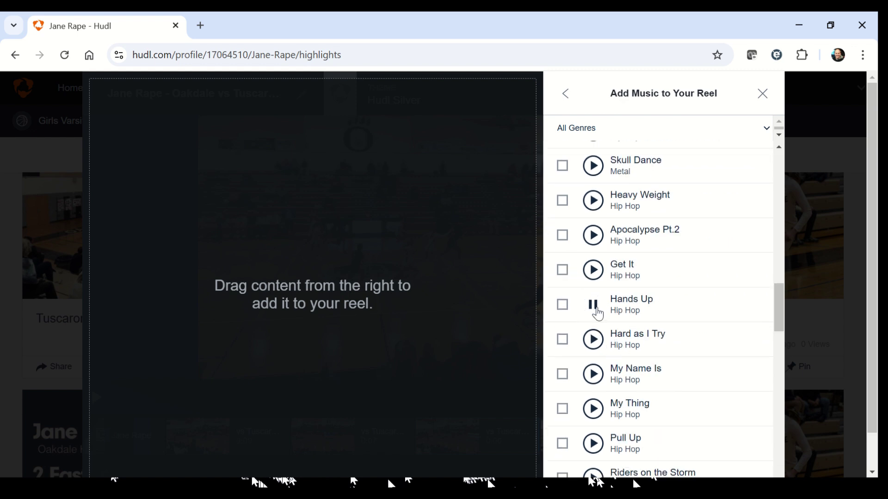
{"action": "scroll", "coordinate": [597, 313], "scroll_direction": "down", "scroll_amount": 6}
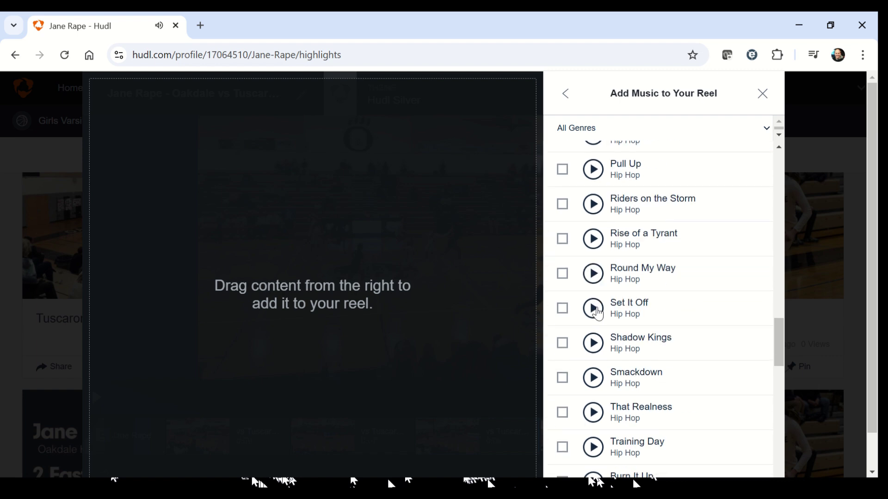
{"action": "scroll", "coordinate": [595, 317], "scroll_direction": "up", "scroll_amount": 4}
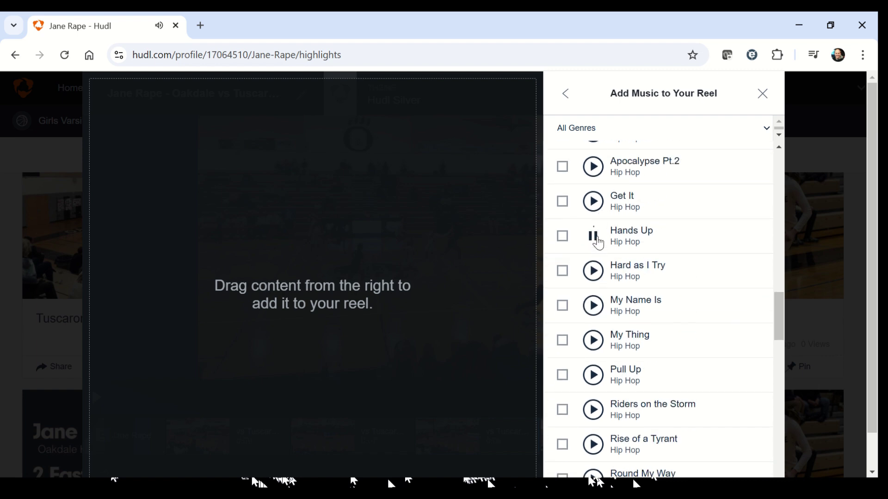
{"action": "scroll", "coordinate": [598, 241], "scroll_direction": "down", "scroll_amount": 20}
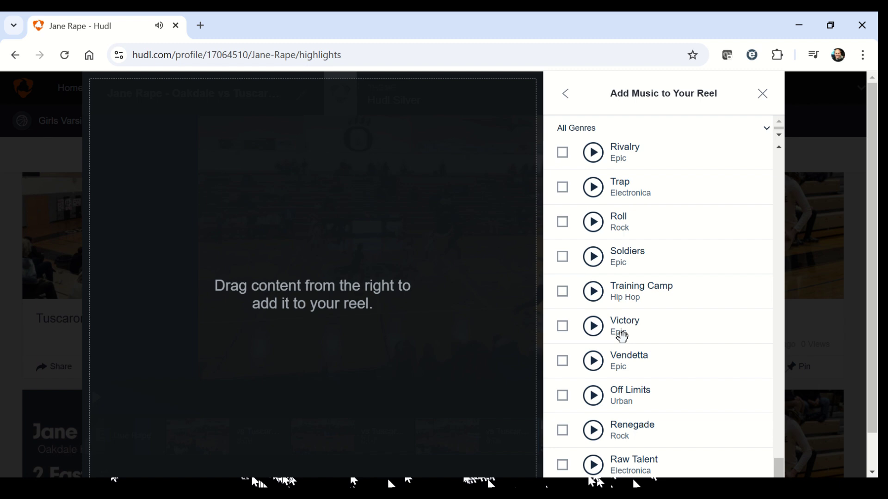
{"action": "scroll", "coordinate": [621, 336], "scroll_direction": "down", "scroll_amount": 1}
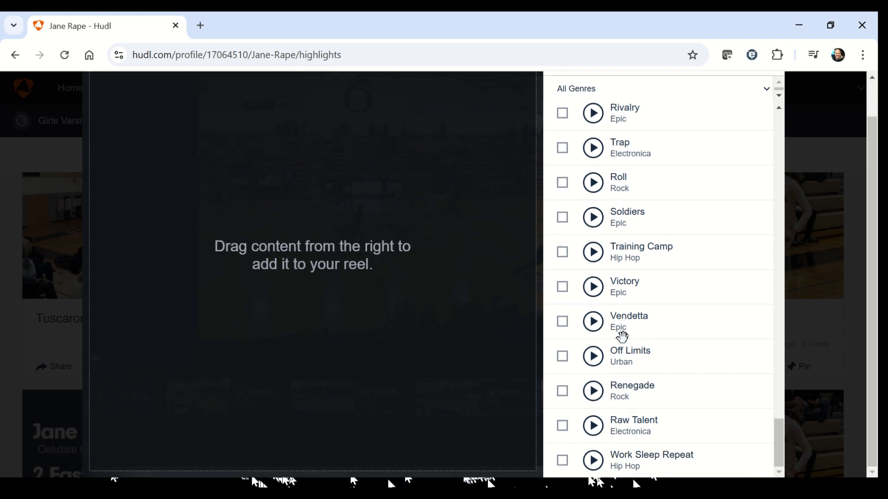
{"action": "scroll", "coordinate": [621, 336], "scroll_direction": "up", "scroll_amount": 1}
{"action": "scroll", "coordinate": [622, 337], "scroll_direction": "down", "scroll_amount": 1}
{"action": "scroll", "coordinate": [621, 336], "scroll_direction": "up", "scroll_amount": 1}
{"action": "scroll", "coordinate": [783, 202], "scroll_direction": "down", "scroll_amount": 5}
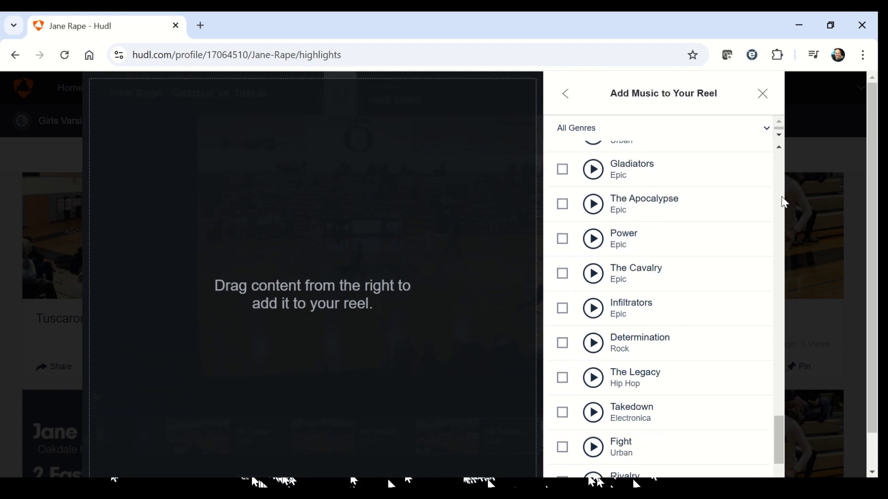
{"action": "scroll", "coordinate": [783, 202], "scroll_direction": "up", "scroll_amount": 5}
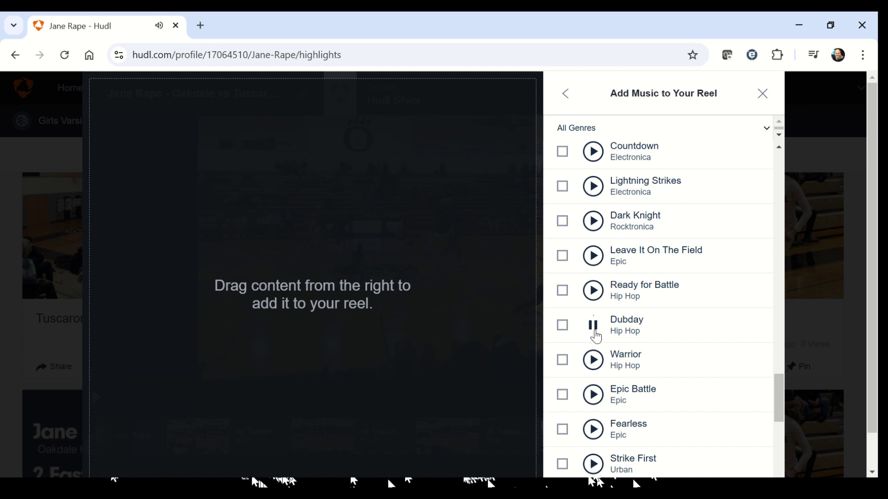
Select the Hip Hop track Dubday and add it as the reel's song.
{"action": "left_click", "coordinate": [561, 326]}
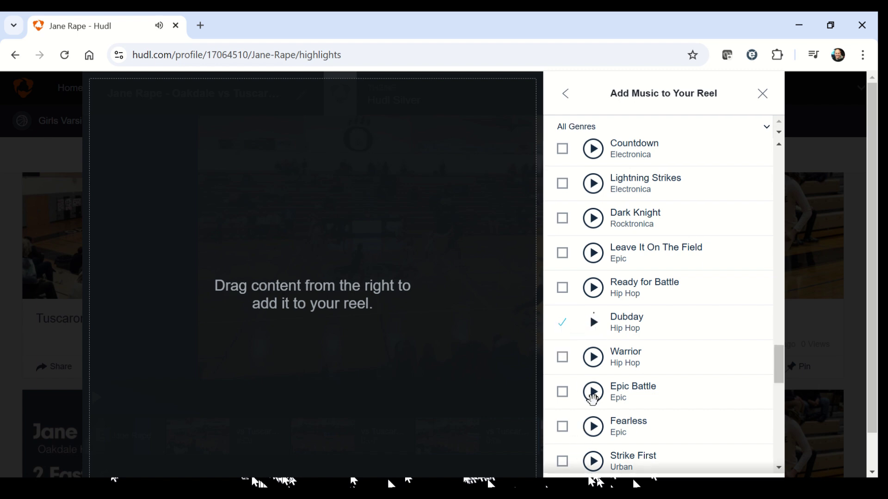
{"action": "scroll", "coordinate": [592, 398], "scroll_direction": "down", "scroll_amount": 20}
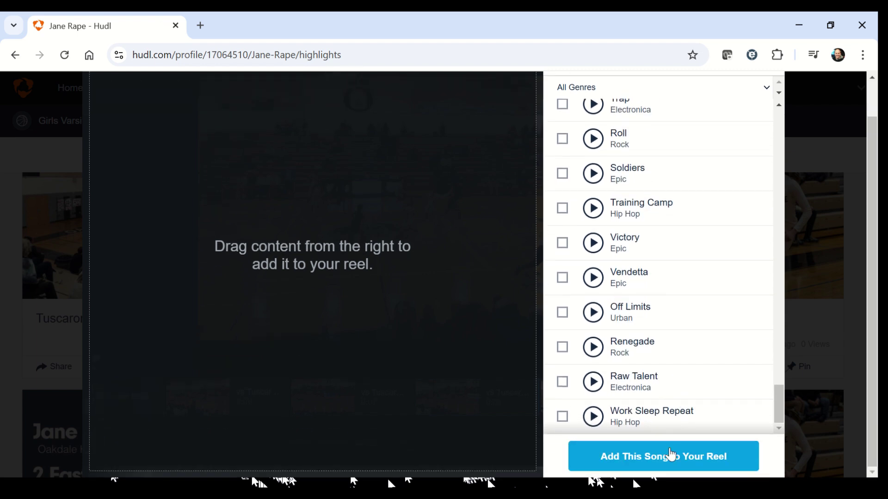
{"action": "left_click", "coordinate": [665, 456]}
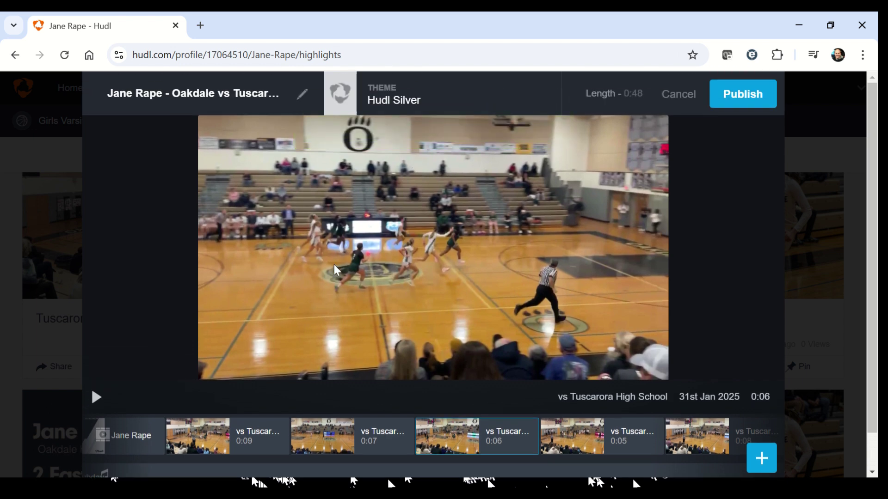
Publish the Oakdale vs Tuscarora reel and go back to the profile's highlights.
{"action": "scroll", "coordinate": [350, 371], "scroll_direction": "down", "scroll_amount": 1}
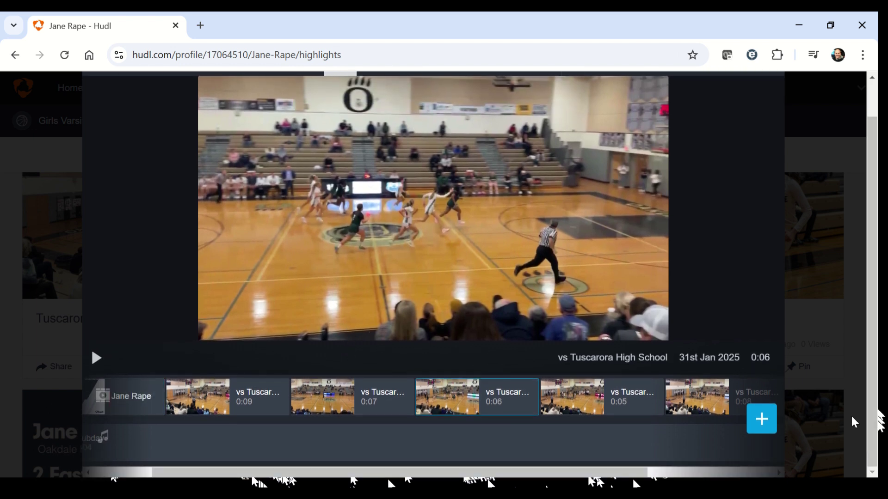
{"action": "scroll", "coordinate": [345, 283], "scroll_direction": "up", "scroll_amount": 1}
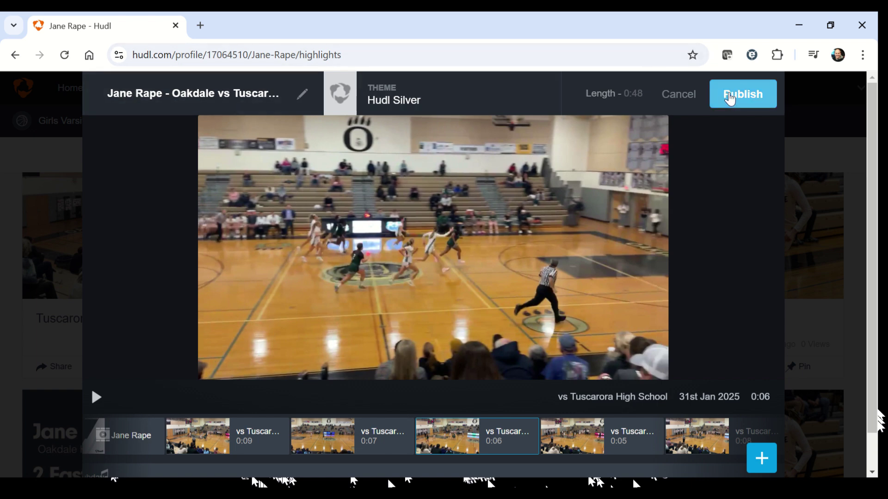
{"action": "left_click", "coordinate": [729, 97]}
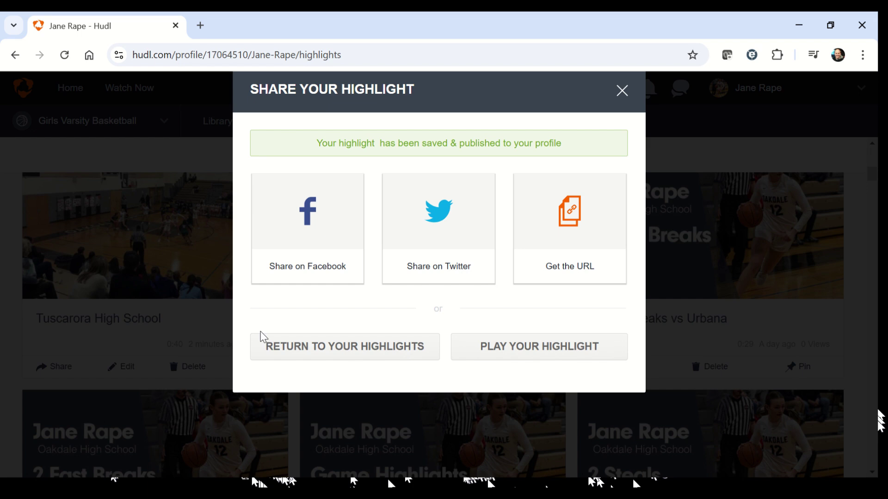
{"action": "left_click", "coordinate": [282, 359]}
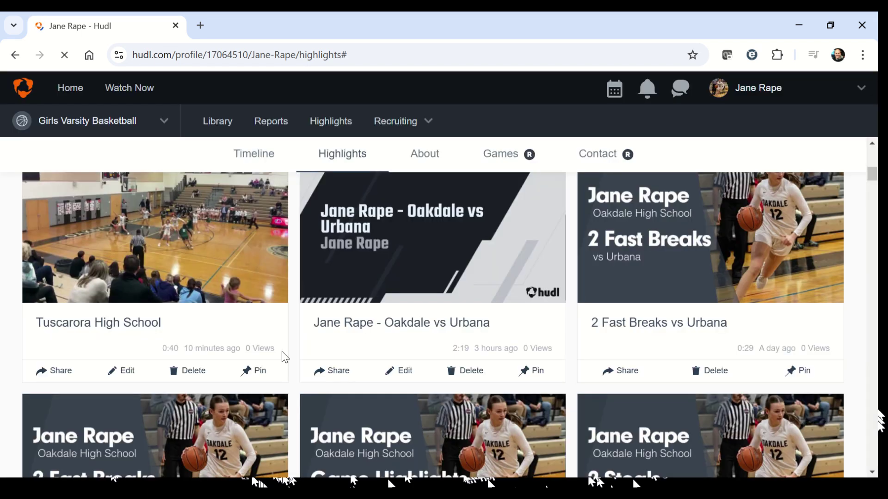
Reload the Highlights page and check the new Oakdale vs Tuscarora reel heads the list.
{"action": "scroll", "coordinate": [225, 287], "scroll_direction": "down", "scroll_amount": 3}
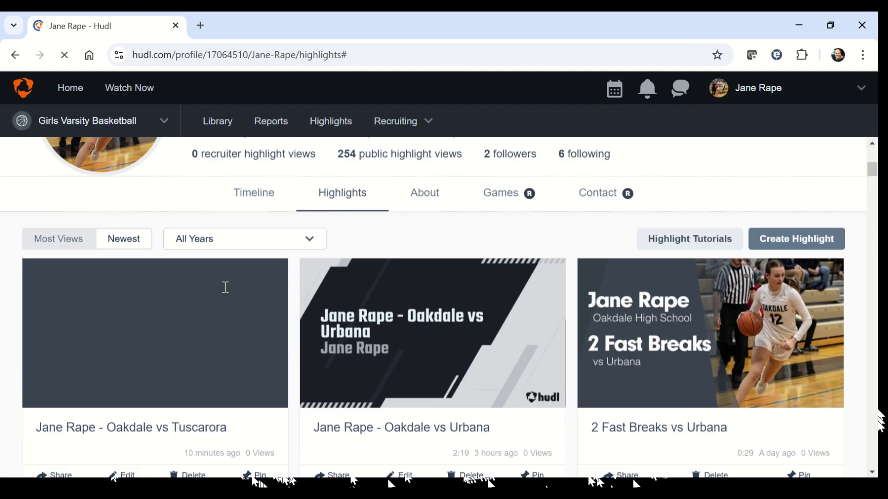
{"action": "scroll", "coordinate": [225, 287], "scroll_direction": "down", "scroll_amount": 2}
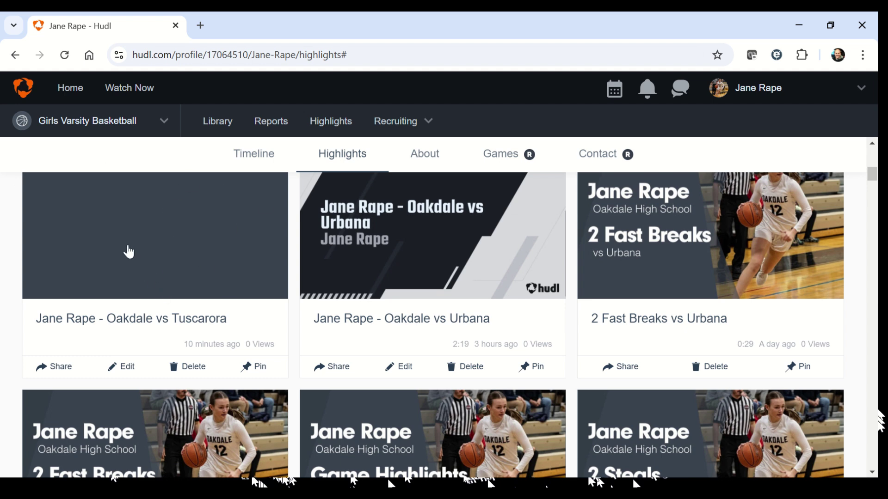
{"action": "left_click", "coordinate": [68, 59]}
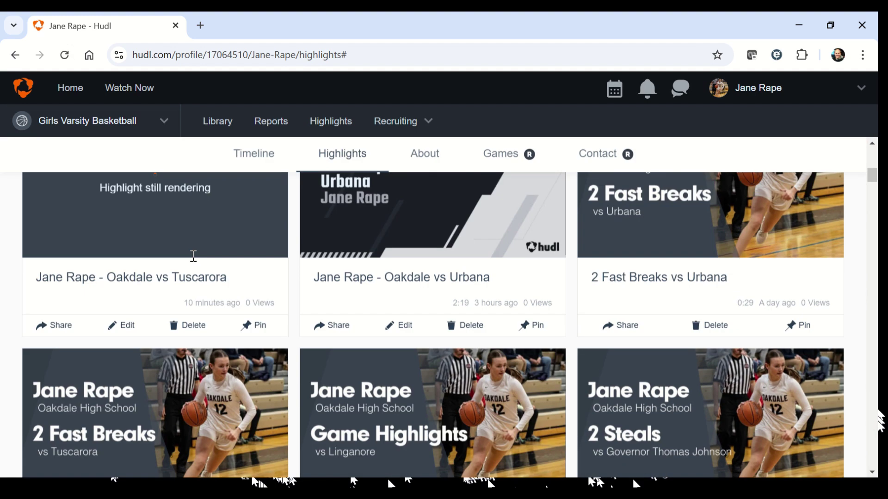
{"action": "scroll", "coordinate": [194, 259], "scroll_direction": "up", "scroll_amount": 2}
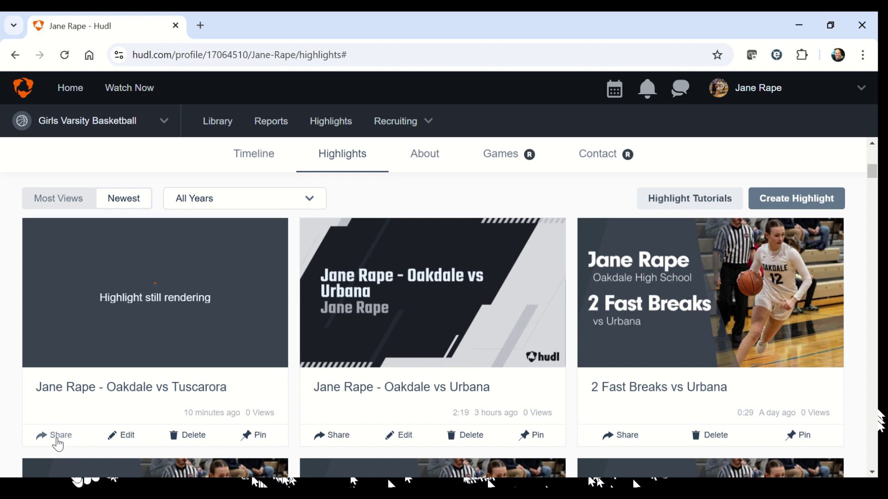
{"action": "scroll", "coordinate": [442, 370], "scroll_direction": "down", "scroll_amount": 3}
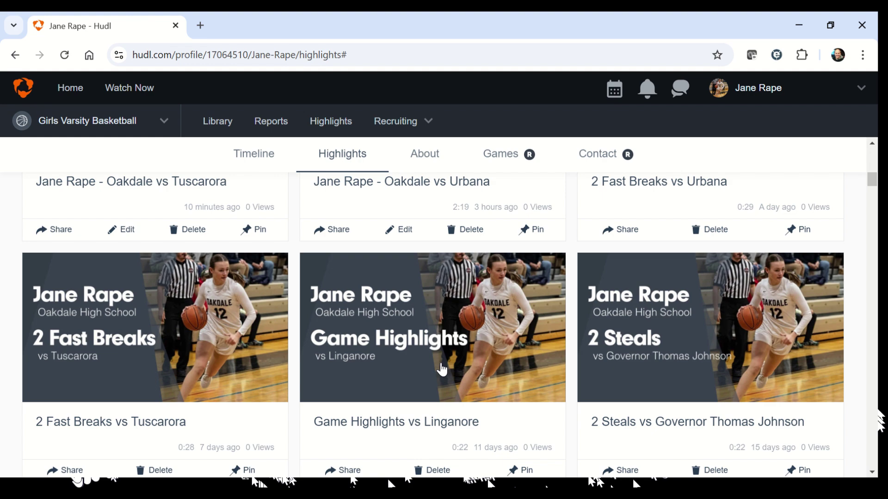
{"action": "scroll", "coordinate": [442, 370], "scroll_direction": "up", "scroll_amount": 1}
{"action": "scroll", "coordinate": [442, 370], "scroll_direction": "down", "scroll_amount": 2}
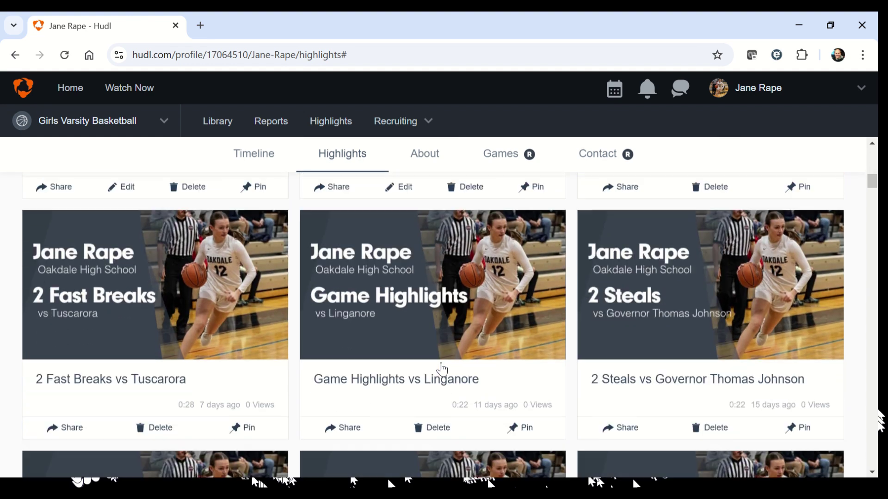
{"action": "scroll", "coordinate": [416, 291], "scroll_direction": "down", "scroll_amount": 3}
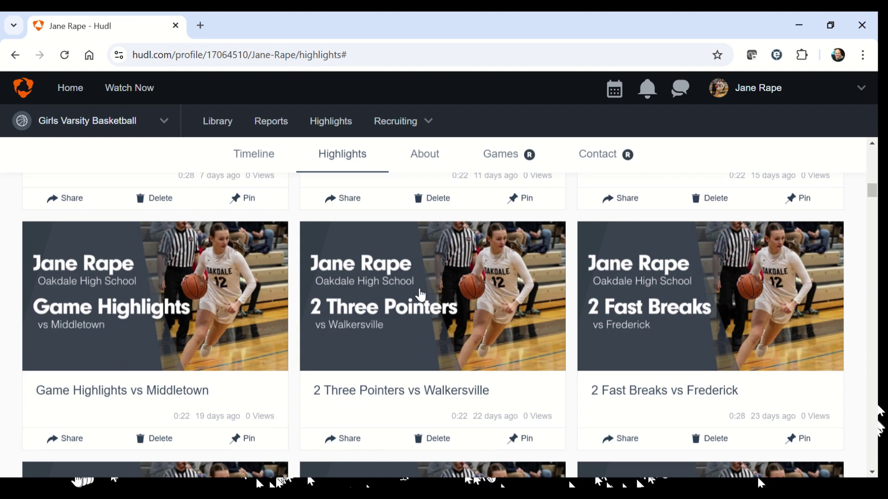
{"action": "scroll", "coordinate": [420, 295], "scroll_direction": "down", "scroll_amount": 1}
{"action": "scroll", "coordinate": [421, 294], "scroll_direction": "down", "scroll_amount": 10}
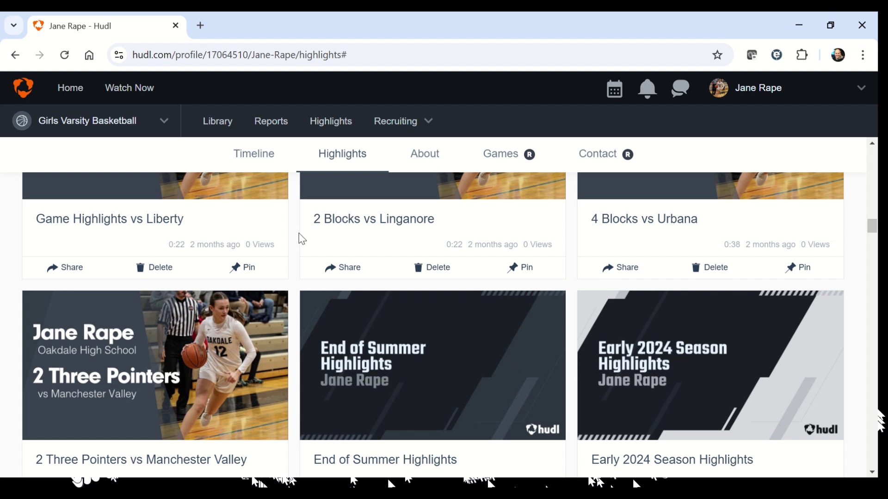
{"action": "scroll", "coordinate": [448, 226], "scroll_direction": "up", "scroll_amount": 7}
{"action": "scroll", "coordinate": [447, 226], "scroll_direction": "up", "scroll_amount": 15}
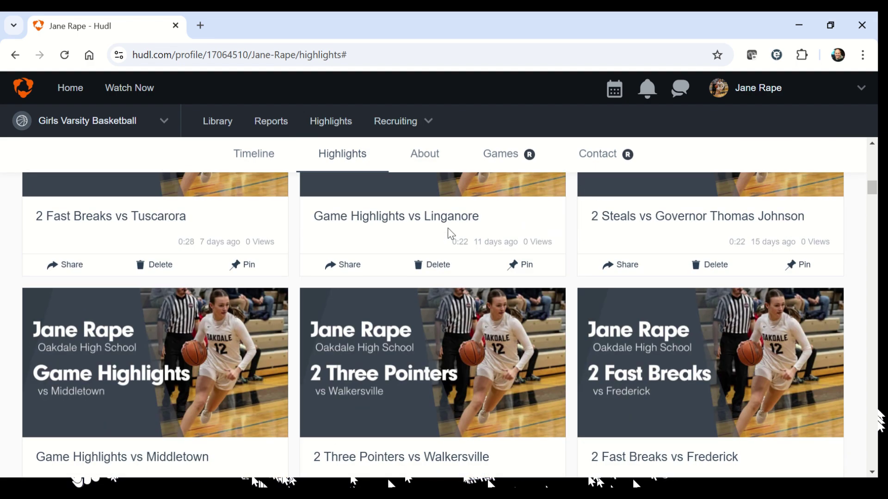